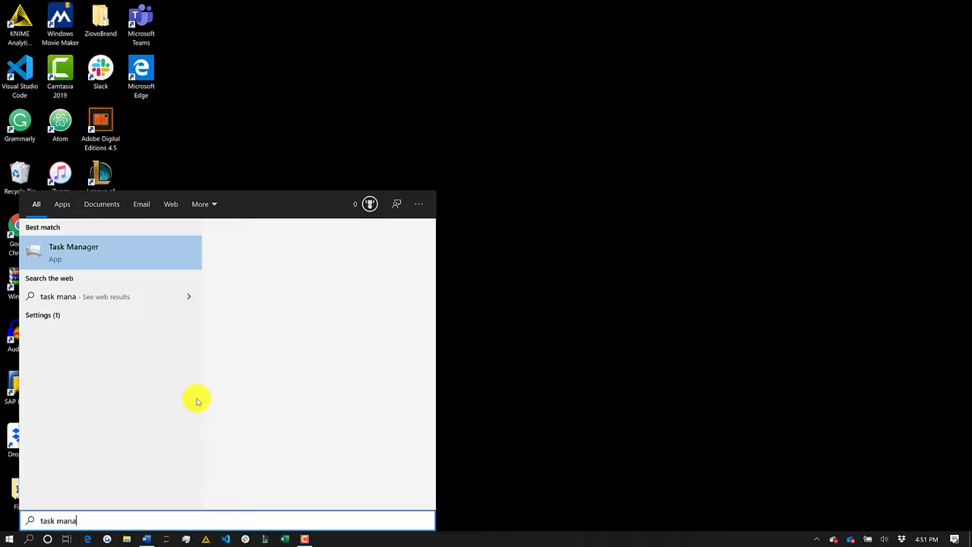
Disable Dropbox in Task Manager's Startup list so it no longer launches with Windows
left_click(129, 268)
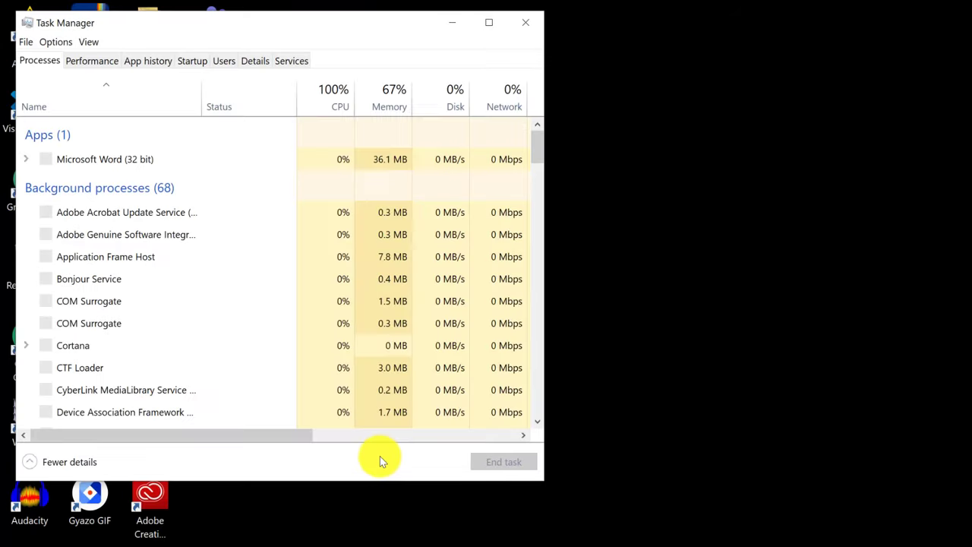
left_click(193, 61)
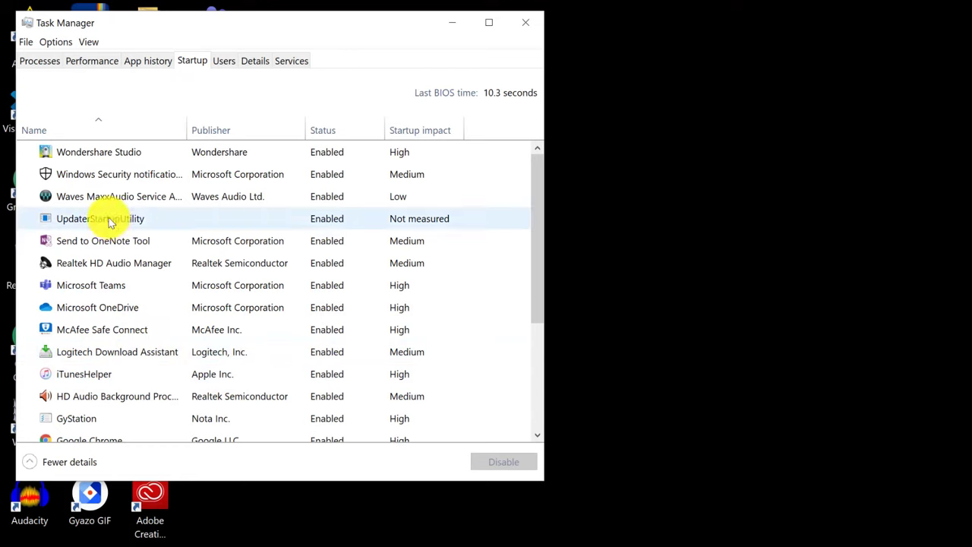
scroll(197, 228, "down", 2)
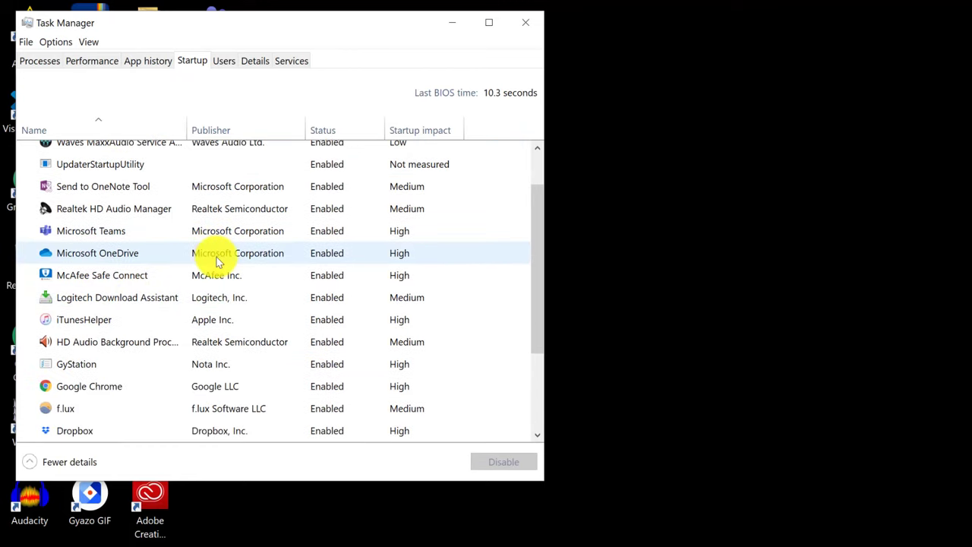
left_click(207, 382)
left_click(181, 402)
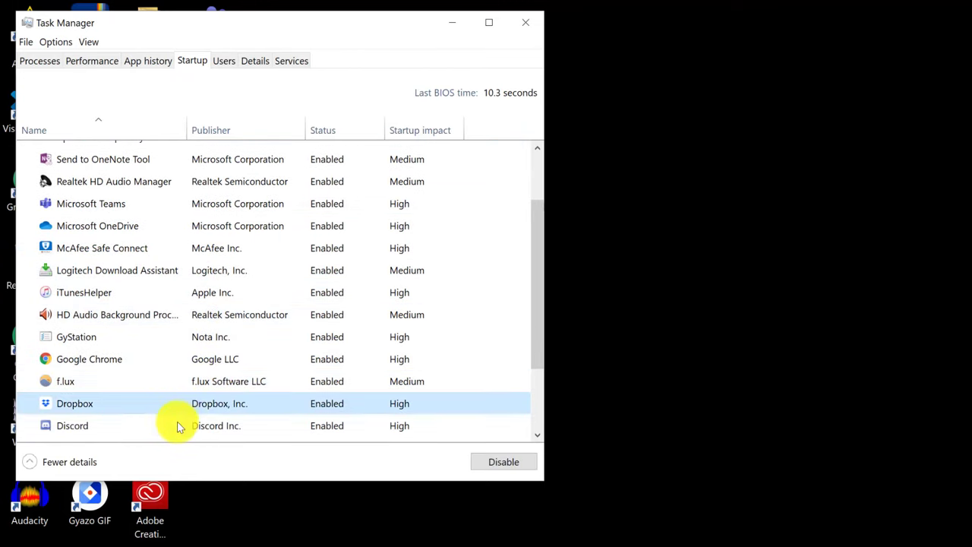
left_click(492, 462)
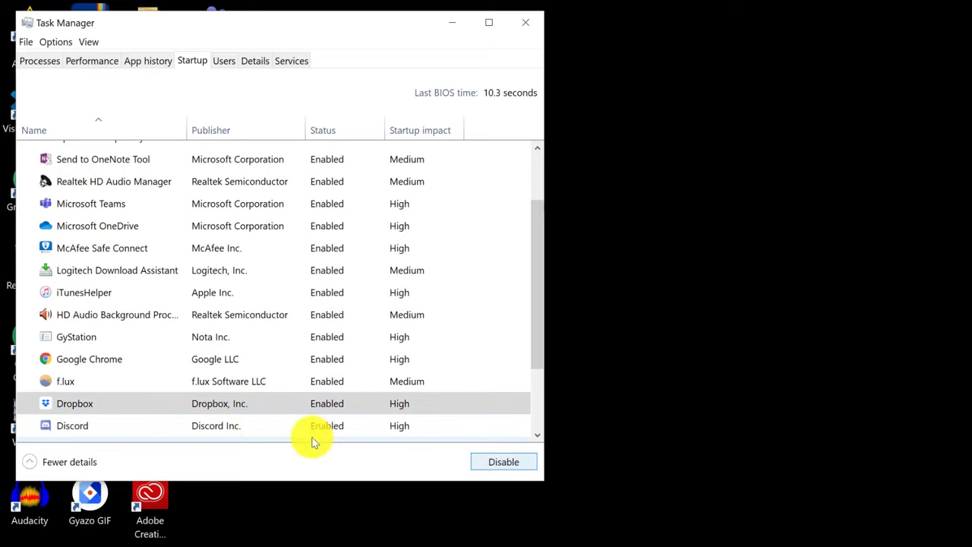
left_click(227, 427)
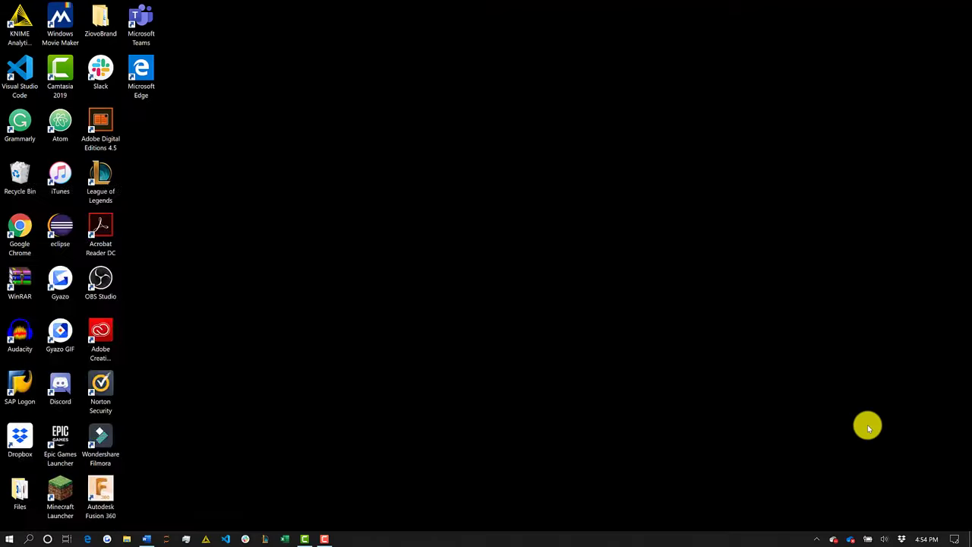
Find the Notifications & actions settings by searching 'notific' and scroll through its options
key("super")
type("not")
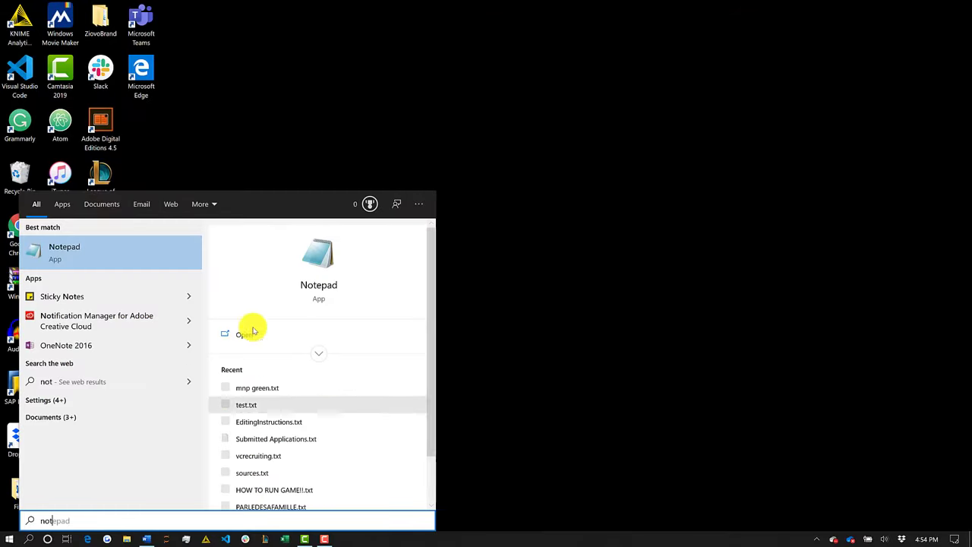
type("ific")
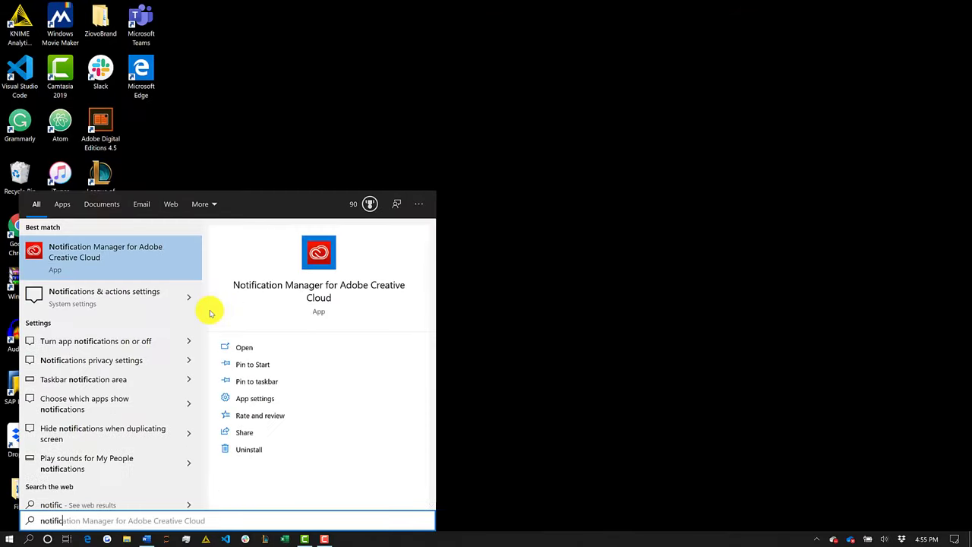
left_click(133, 293)
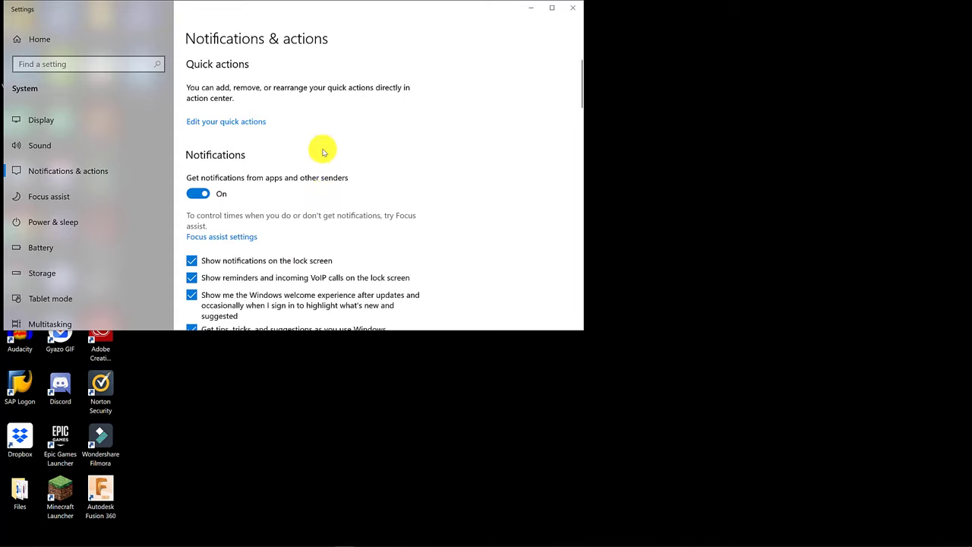
scroll(319, 154, "down", 3)
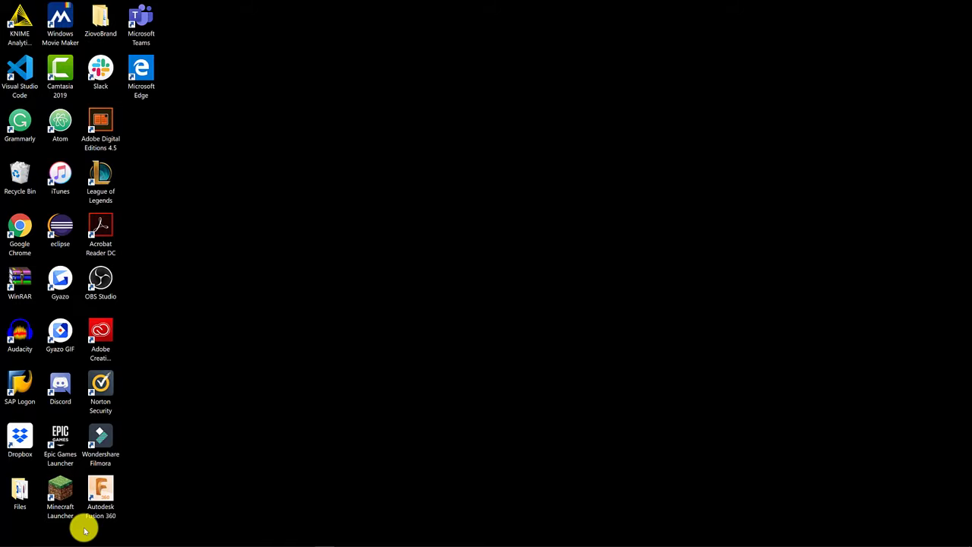
Open the Windows Temp folder via Run 'temp' and delete all its files with admin permission
key("super+r")
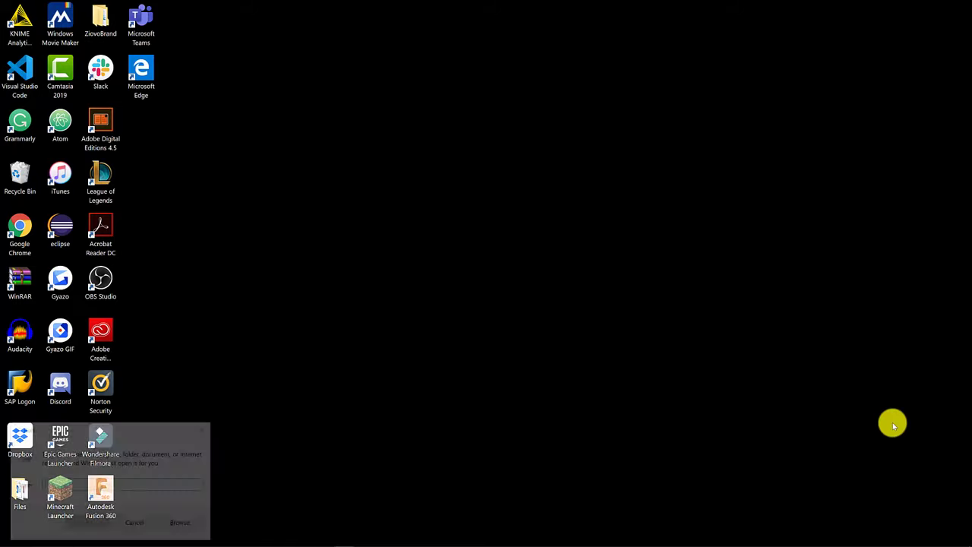
type("temp")
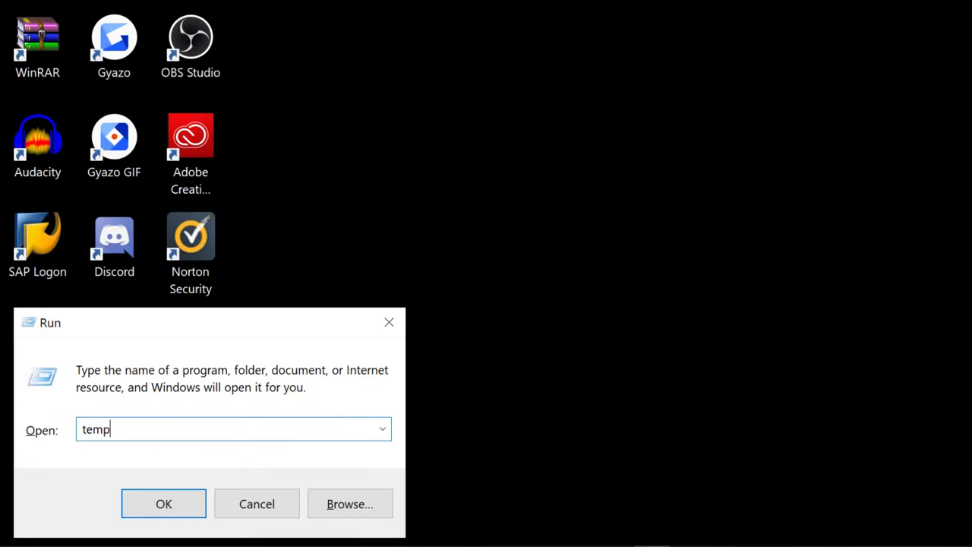
key("Return")
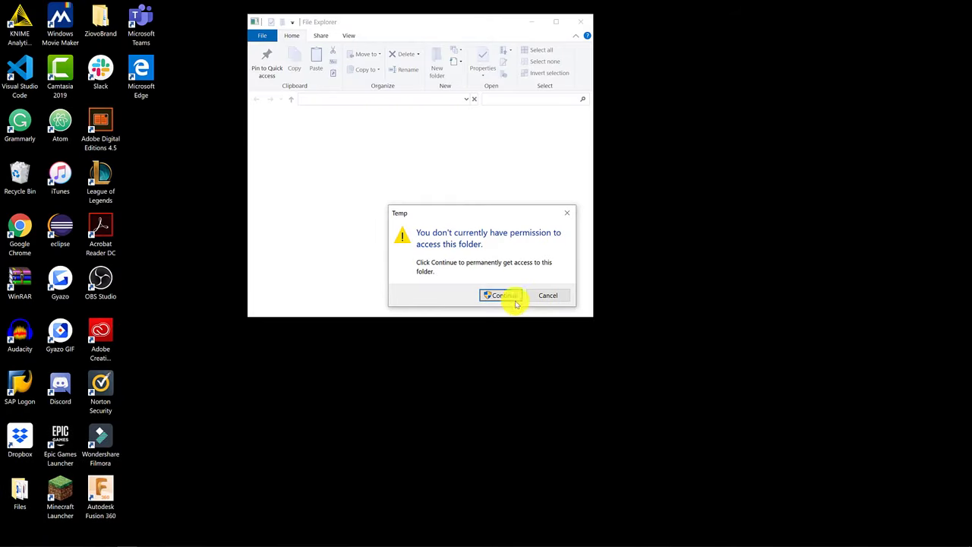
left_click(502, 297)
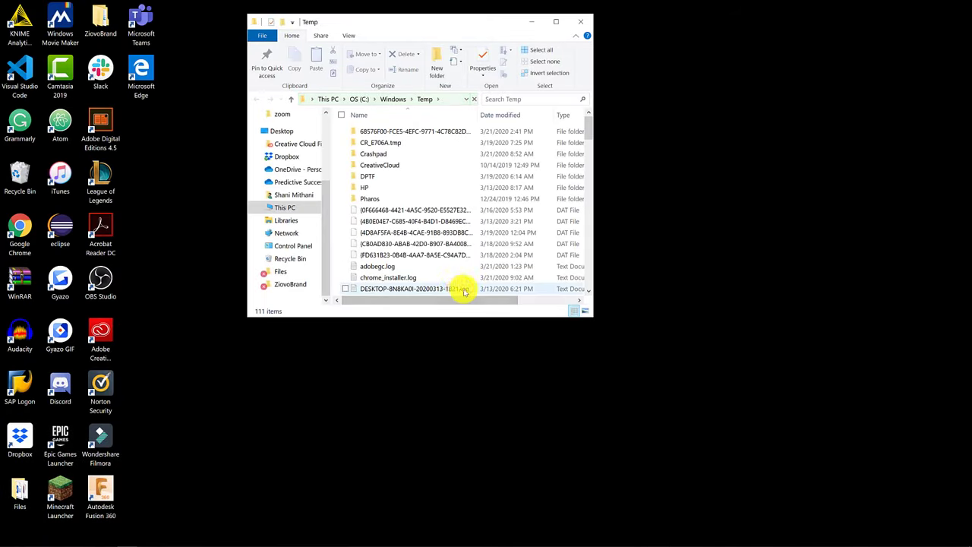
key("ctrl+a")
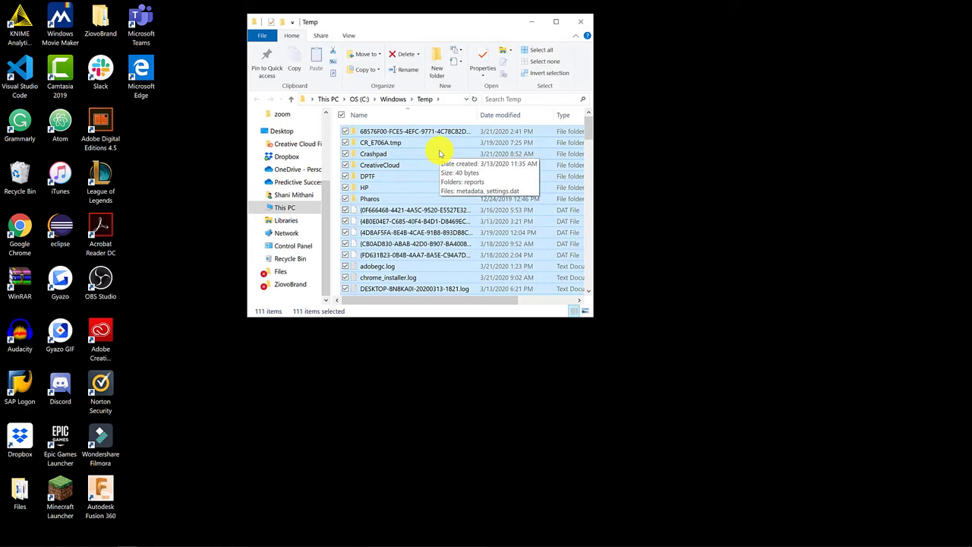
key("Delete")
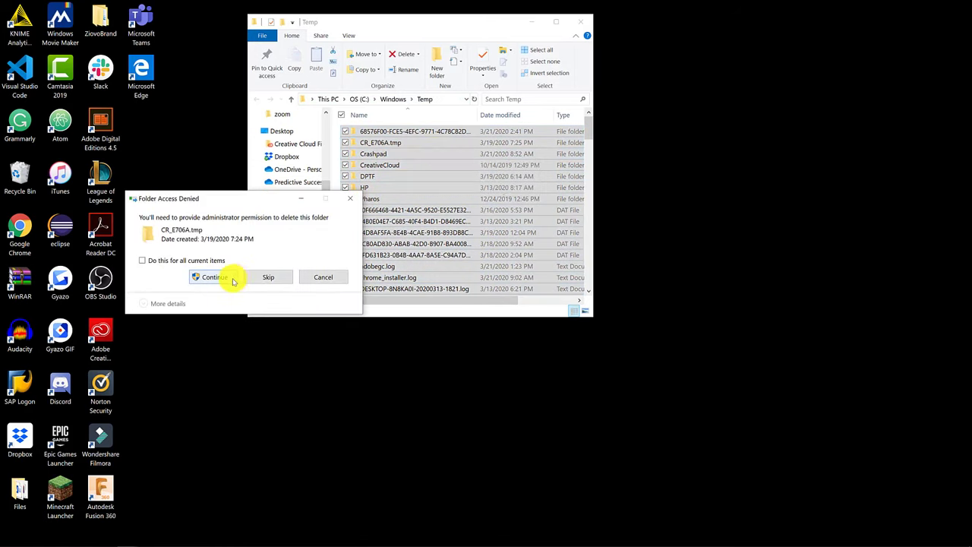
left_click(232, 281)
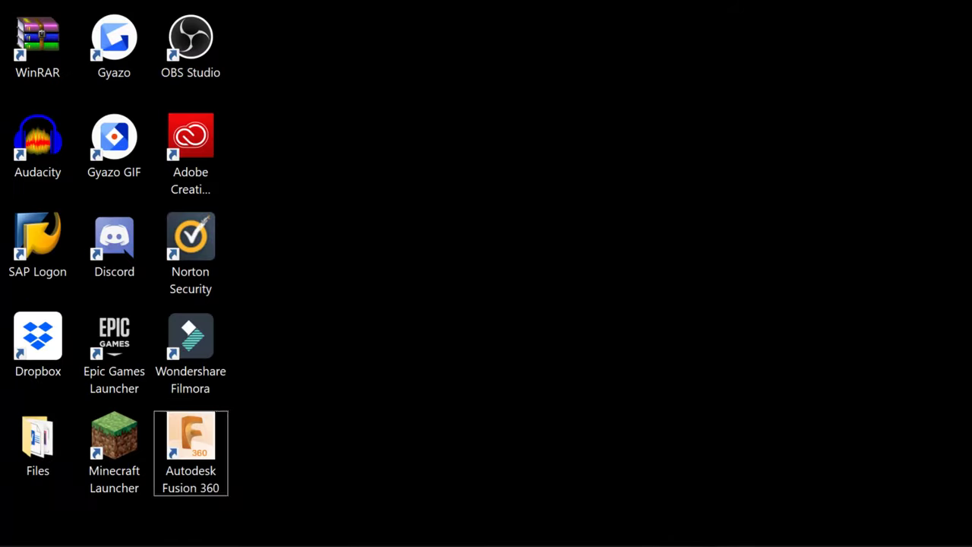
Open the user's '%temp%' folder via Run and delete all its files
key("super+r")
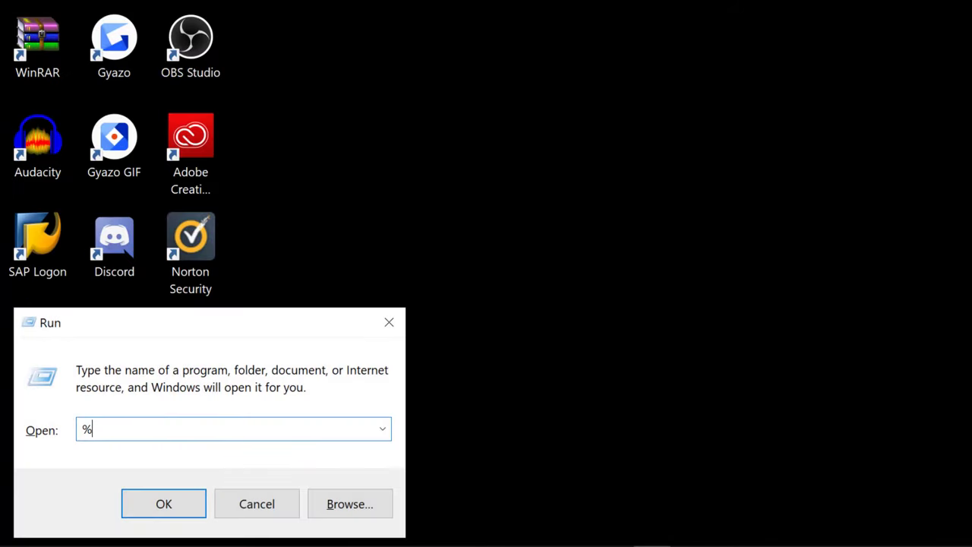
type("%temp%")
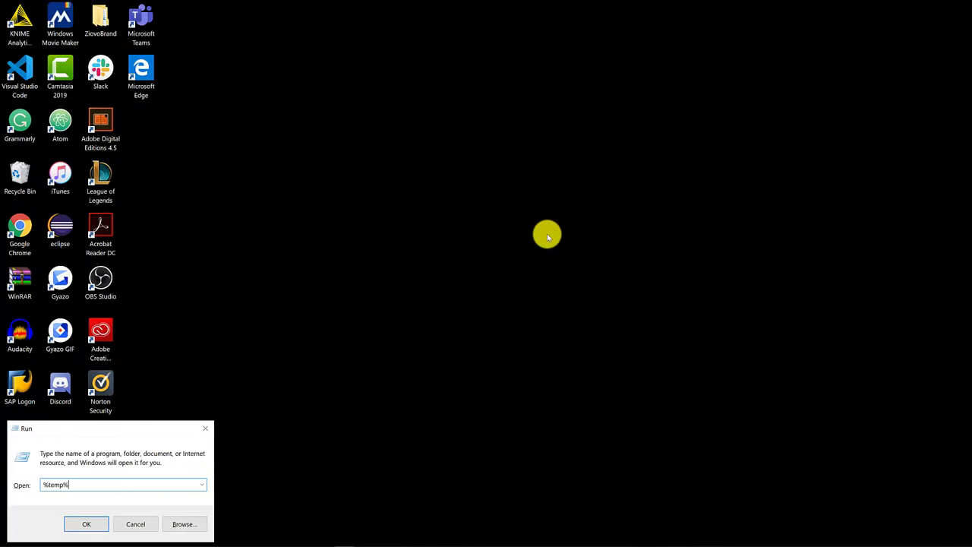
key("Return")
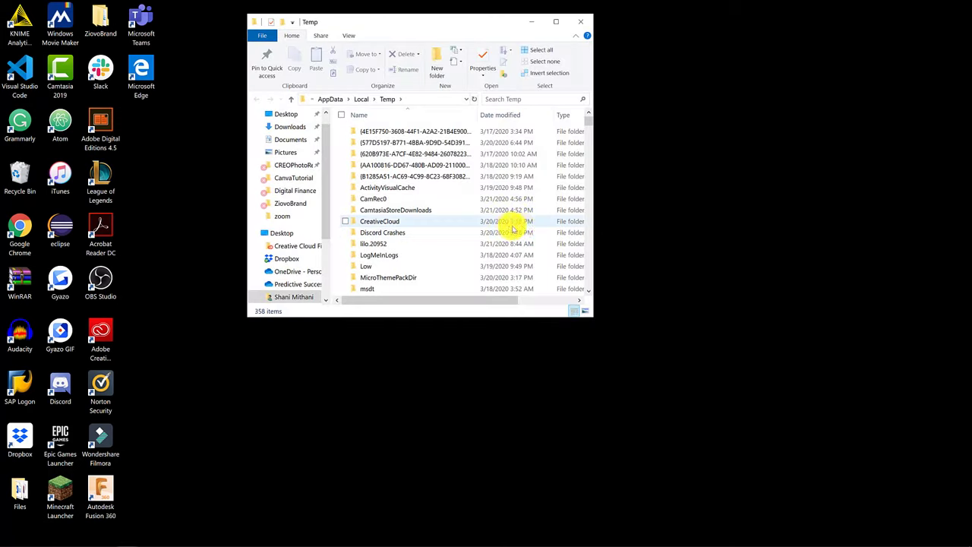
key("ctrl+a")
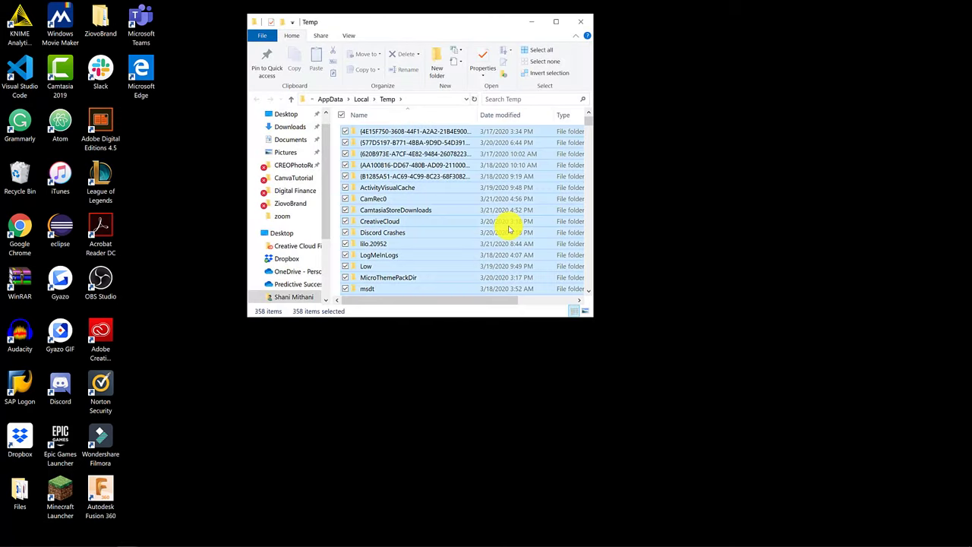
key("Delete")
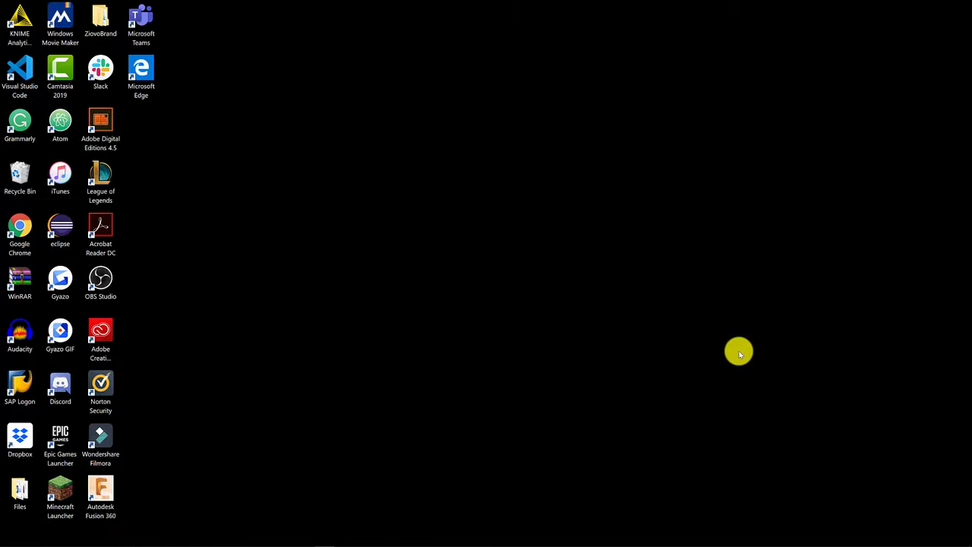
Open System Configuration (msco) with its Services list showing only non-Microsoft services
key("super+r")
type("ms")
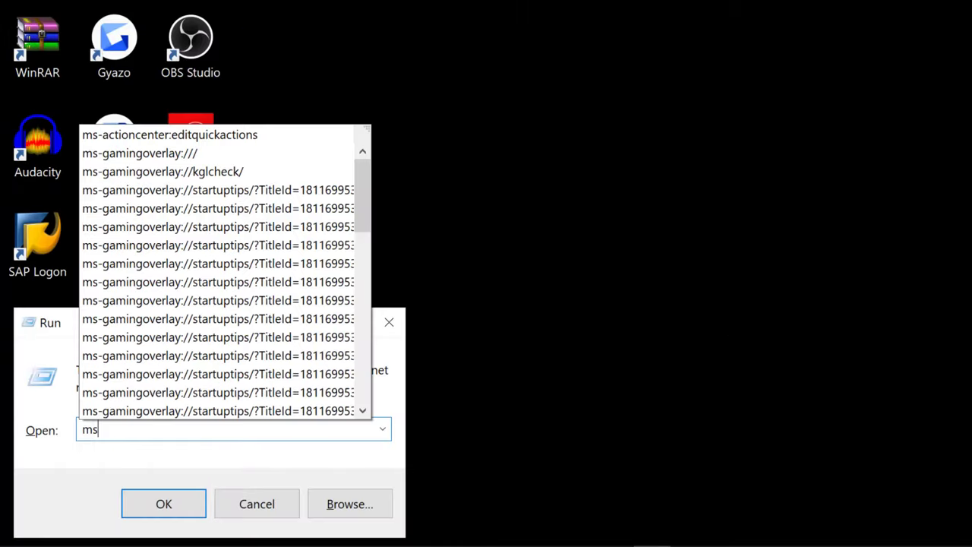
type("config")
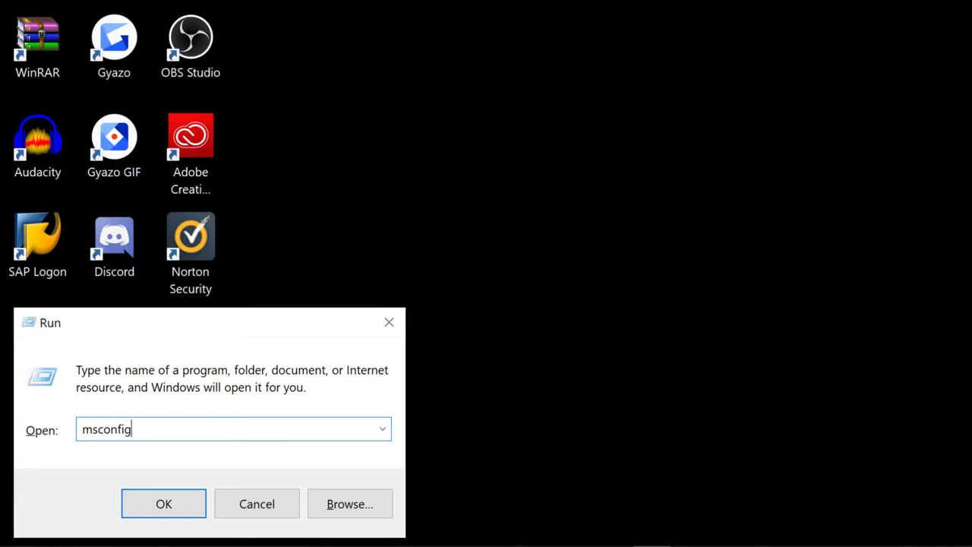
key("Return")
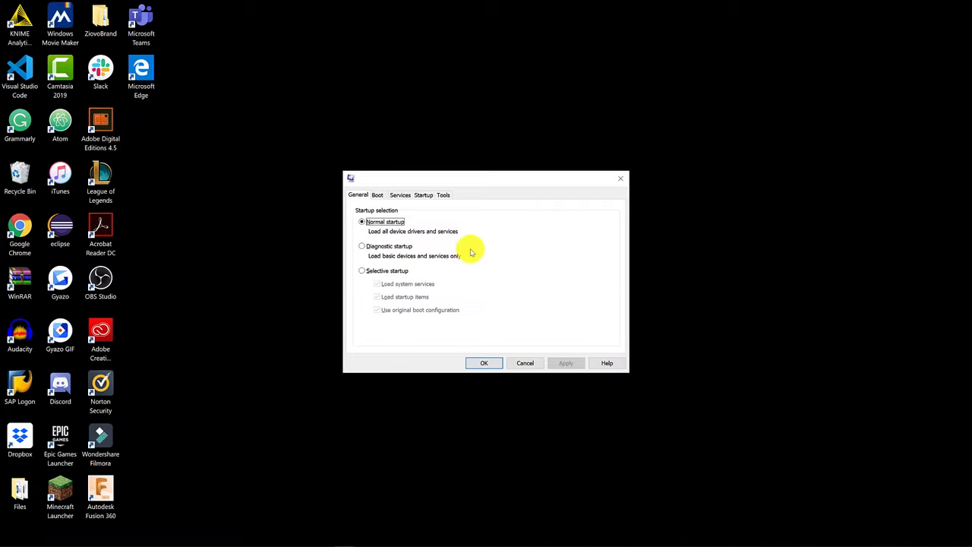
left_click(400, 196)
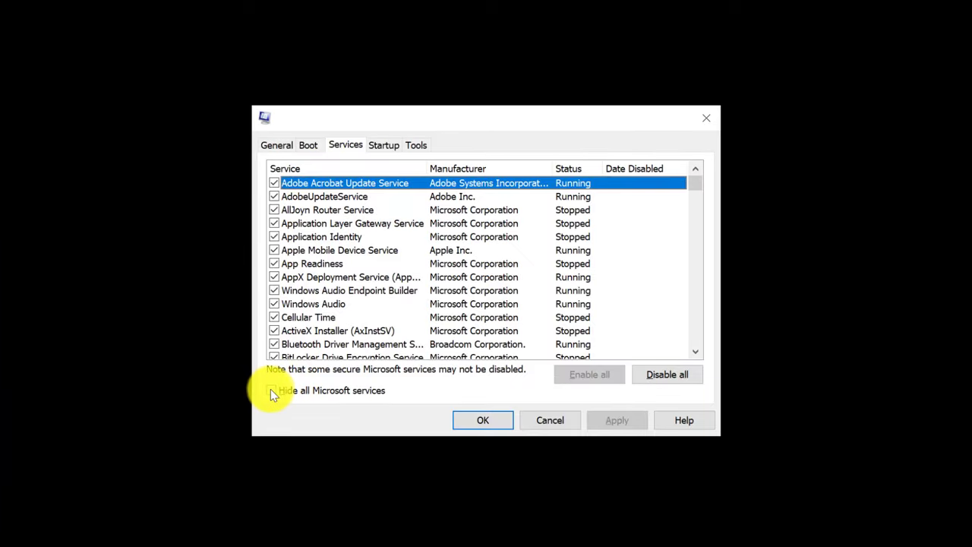
left_click(272, 391)
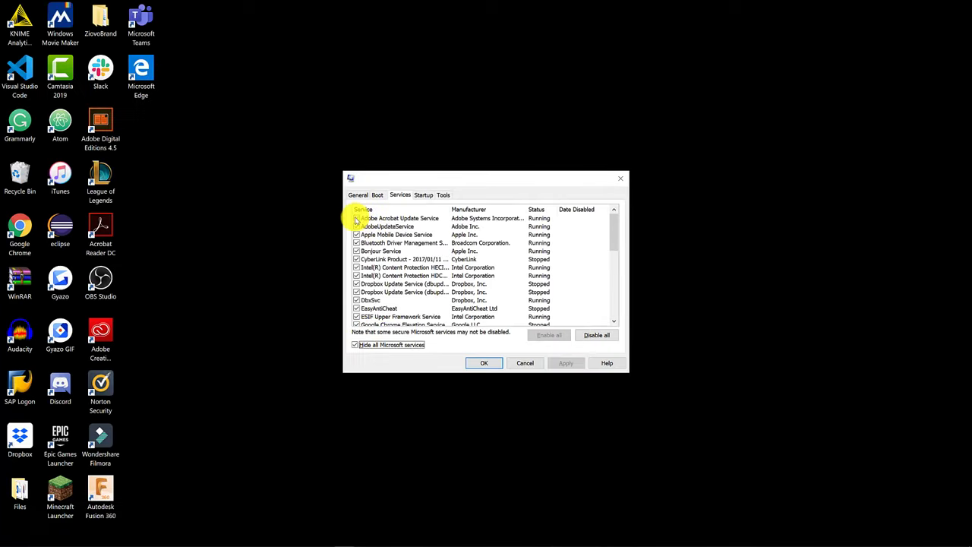
Untick Adobe Acrobat Update Service and McAfee Vpn Service, then close System Configuration
left_click(356, 219)
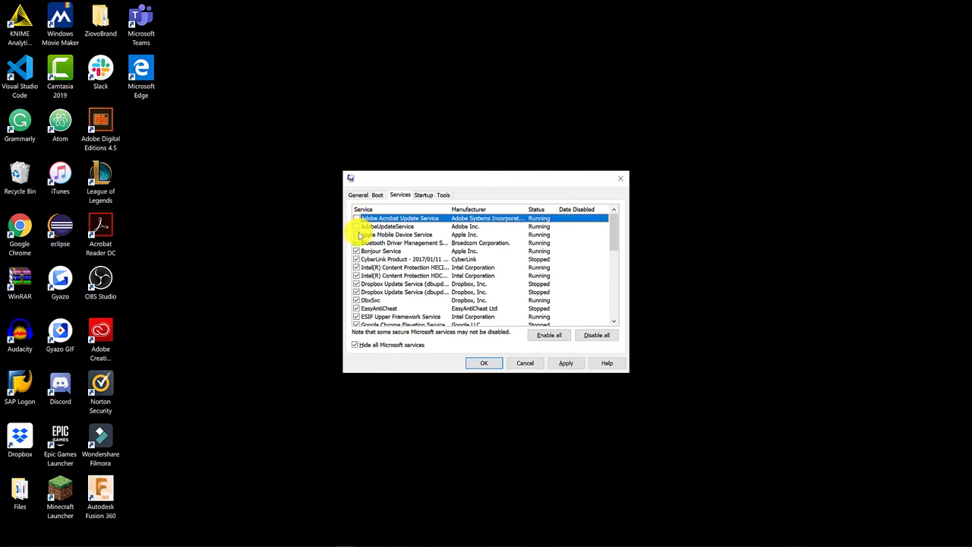
scroll(372, 255, "down", 5)
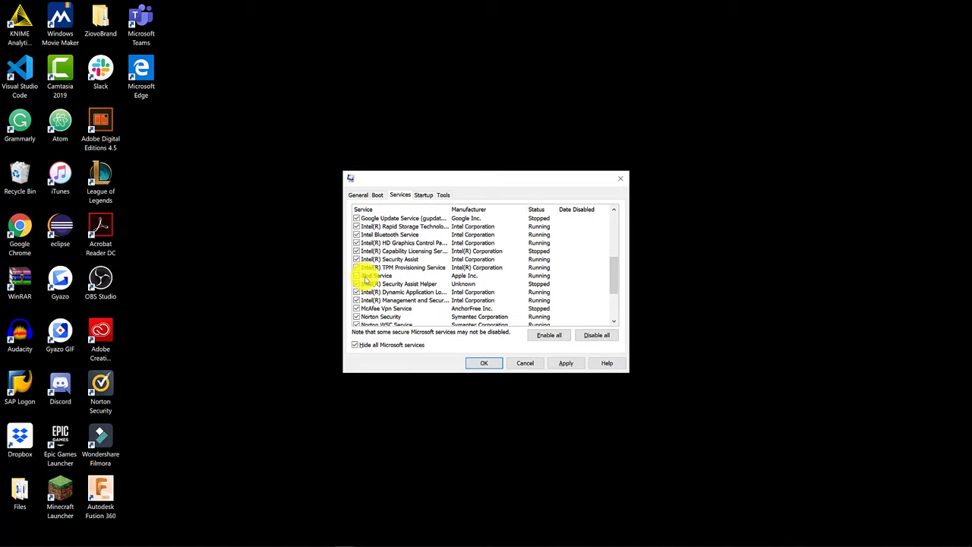
scroll(367, 279, "down", 1)
left_click(357, 284)
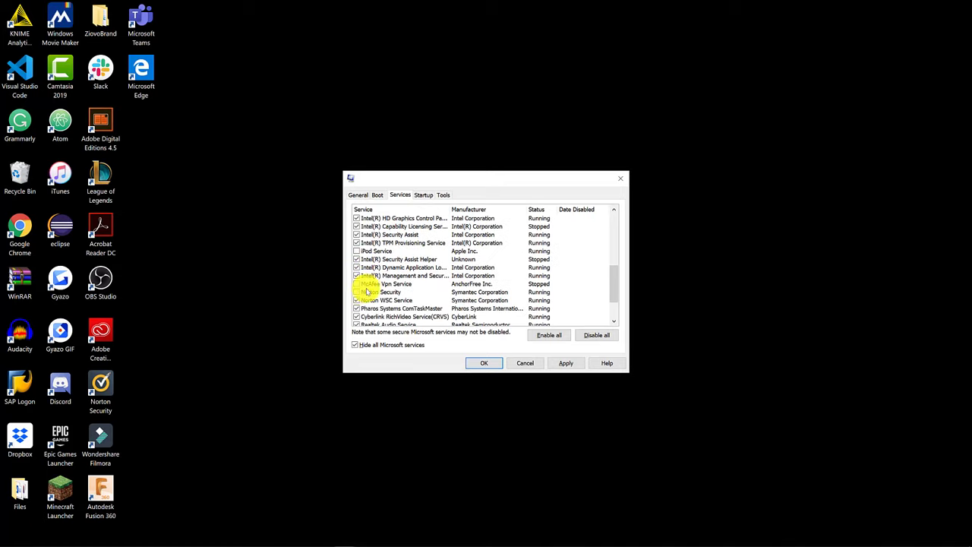
key("Escape")
Open Defragment and Optimize Drives, confirm OS (C:) is OK, and turn on scheduled optimization
key("super")
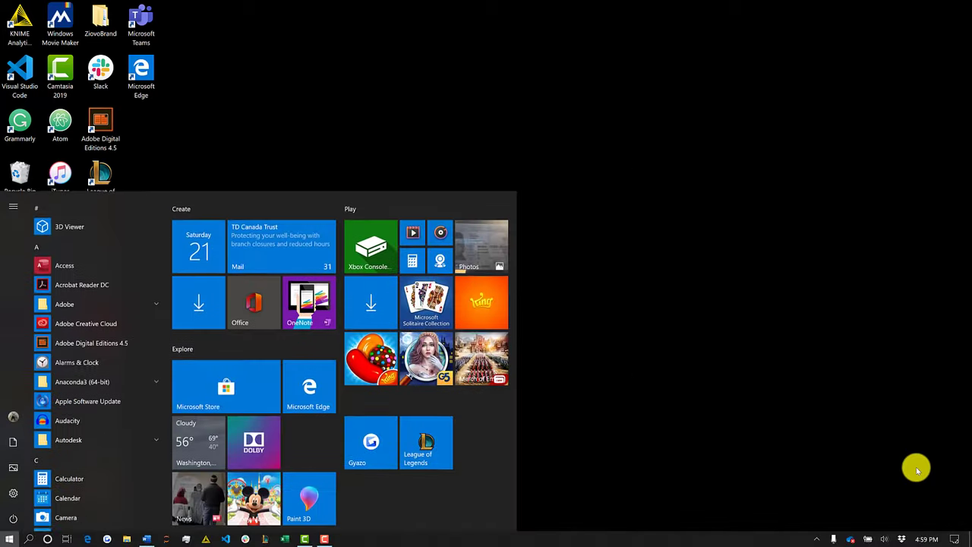
type("defra")
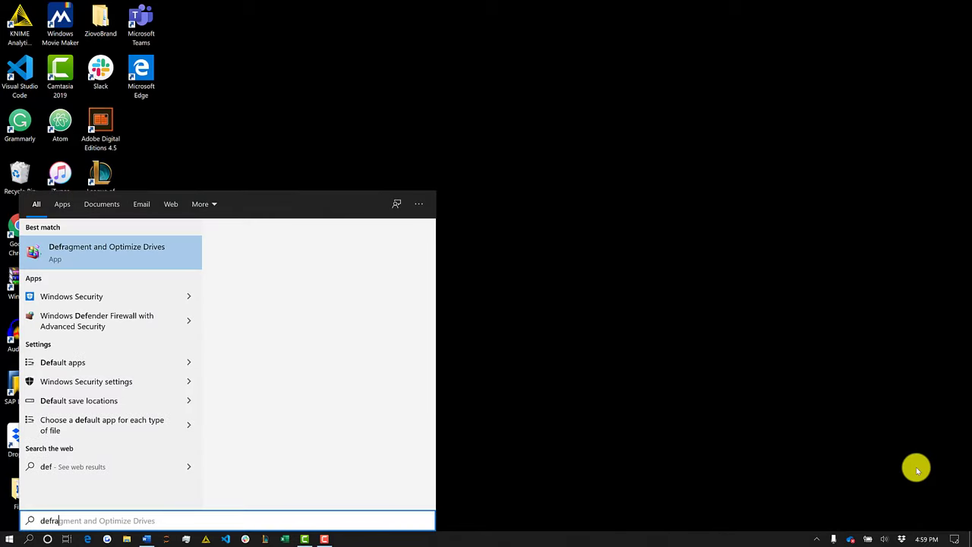
left_click(130, 259)
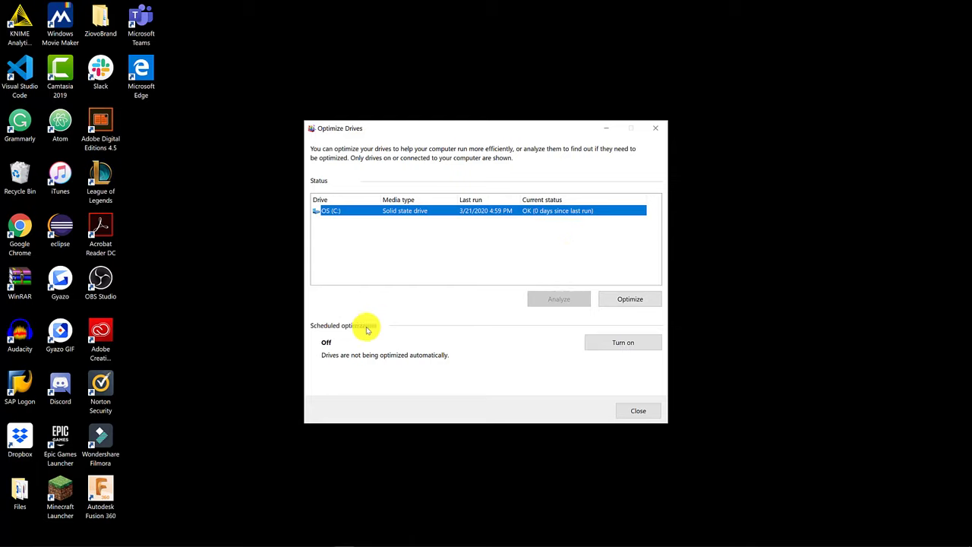
left_click(600, 343)
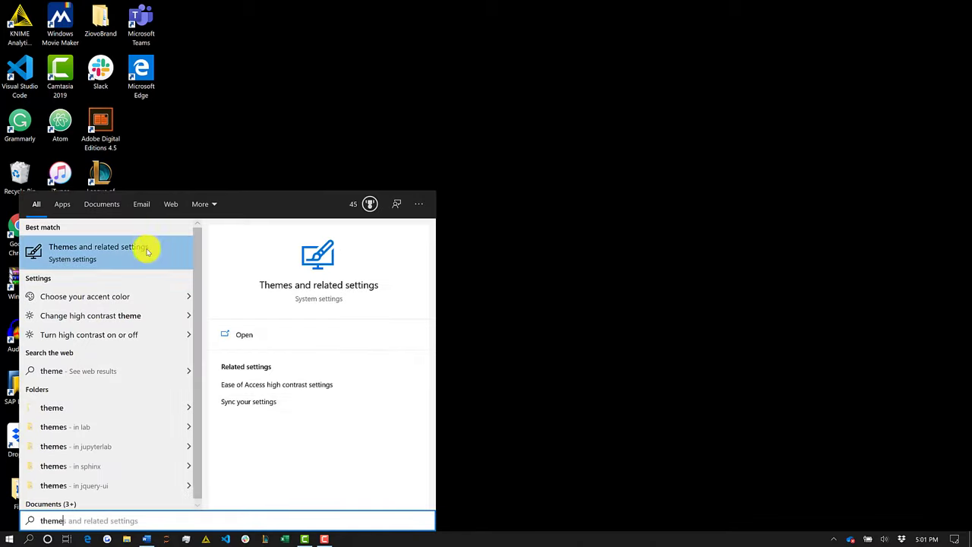
Open Themes and related settings and browse the Colors page with Dark mode and transparency
left_click(383, 337)
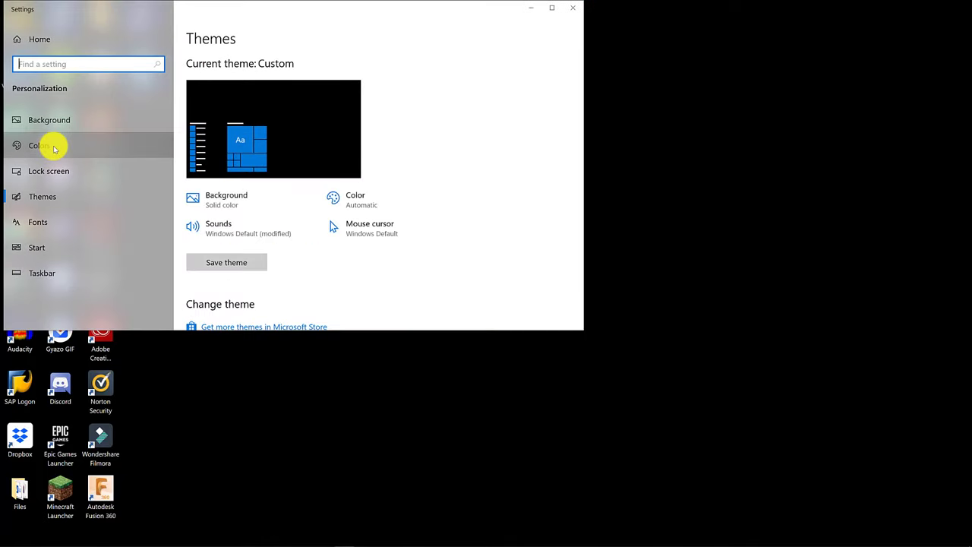
left_click(45, 150)
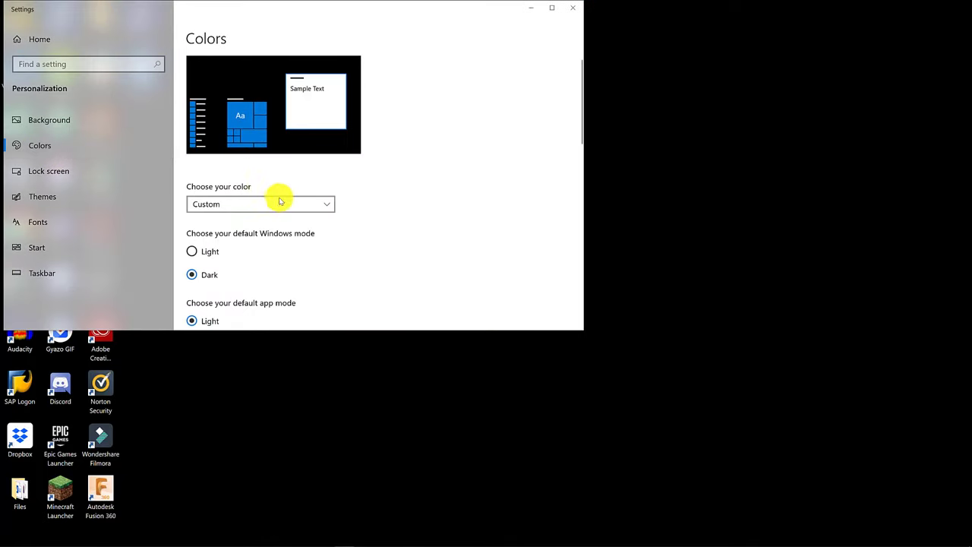
scroll(397, 234, "down", 2)
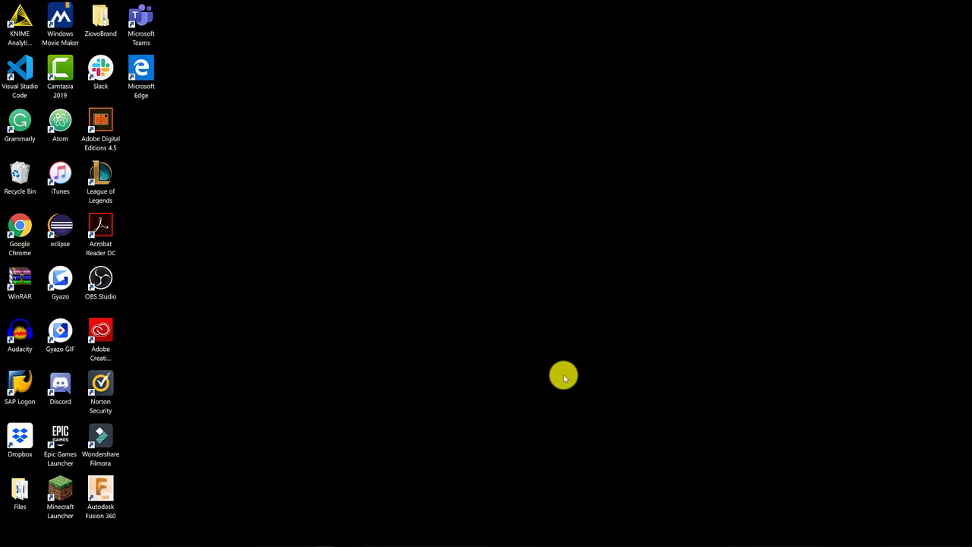
Open the Balanced plan's advanced power settings from a 'power op' search
key("super")
key("super")
key("super")
type("power op")
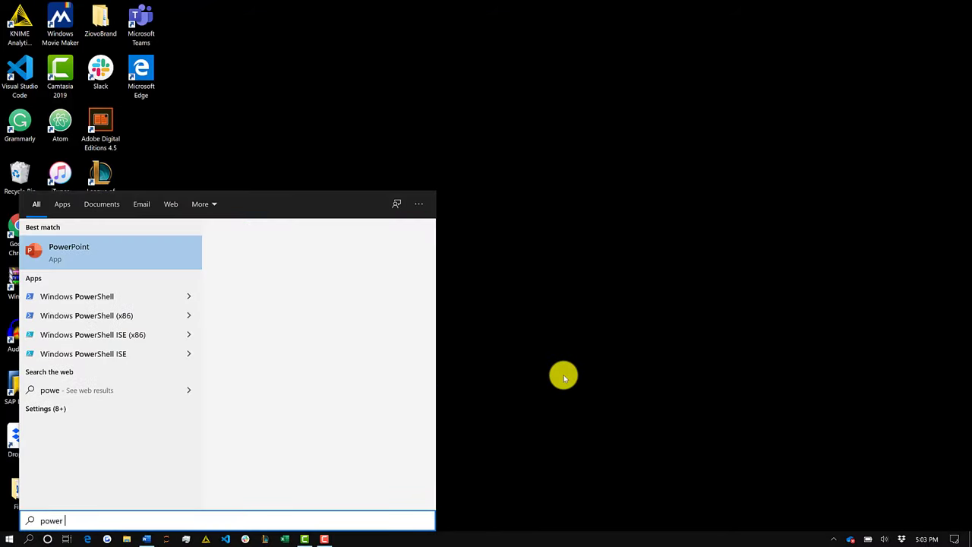
left_click(169, 250)
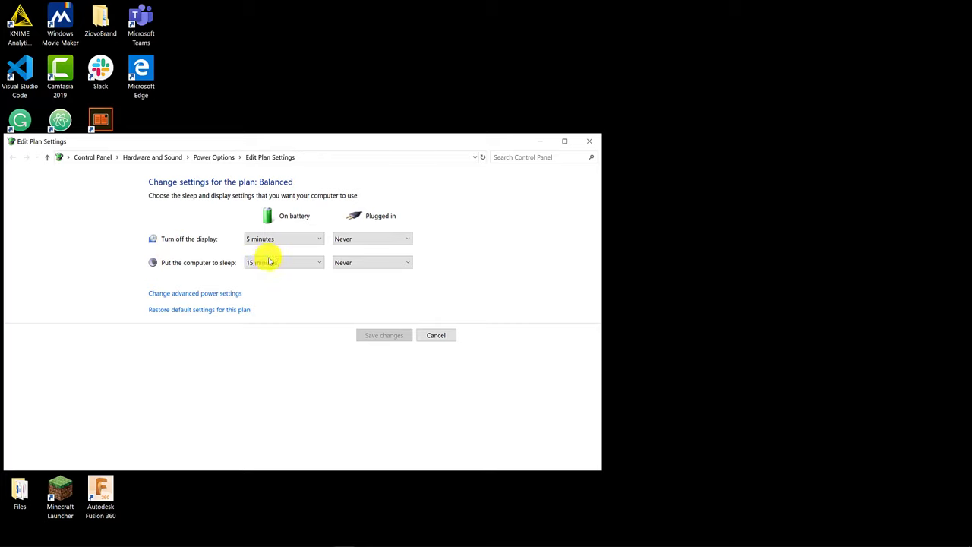
left_click(226, 297)
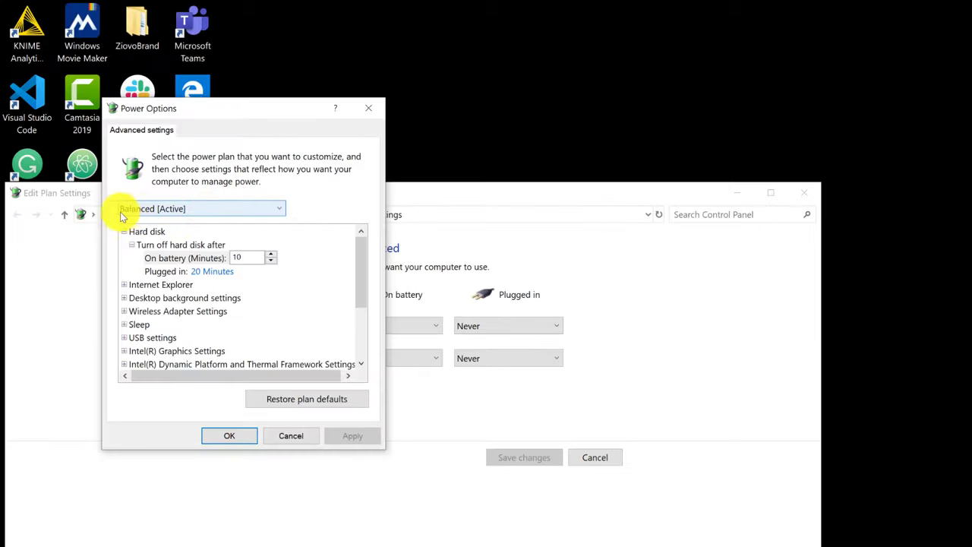
Expand Processor power management to check minimum state 0% and maximum state 100%
scroll(235, 284, "down", 2)
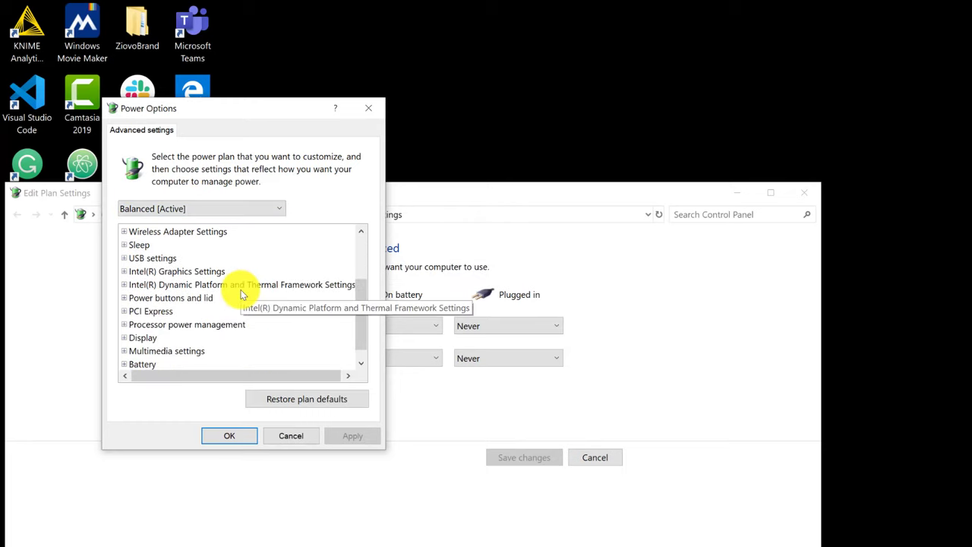
left_click(126, 328)
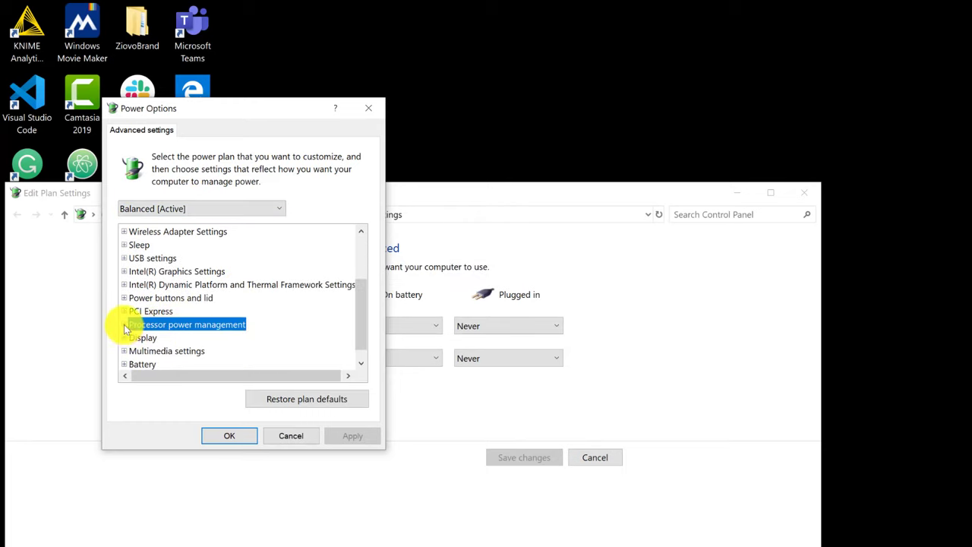
left_click(126, 327)
scroll(138, 315, "down", 1)
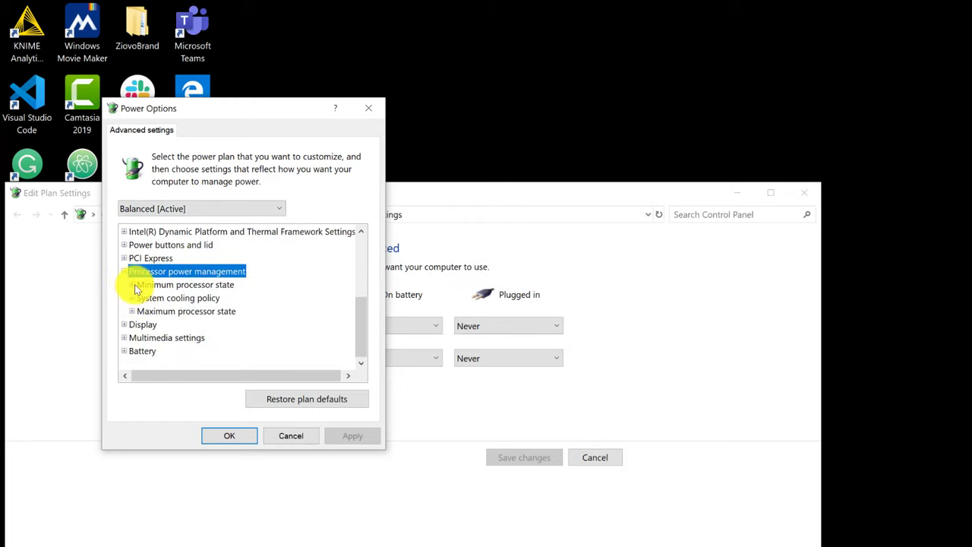
left_click(134, 285)
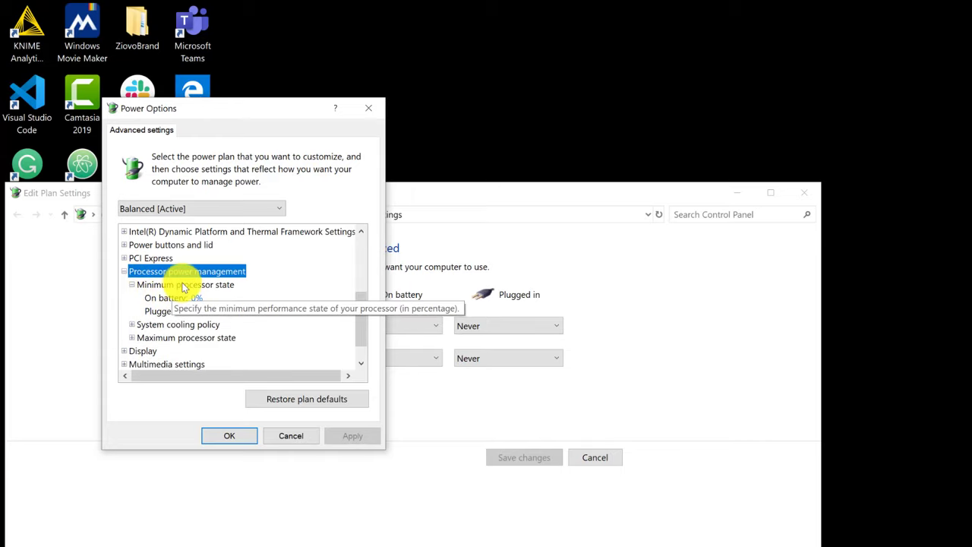
left_click(132, 337)
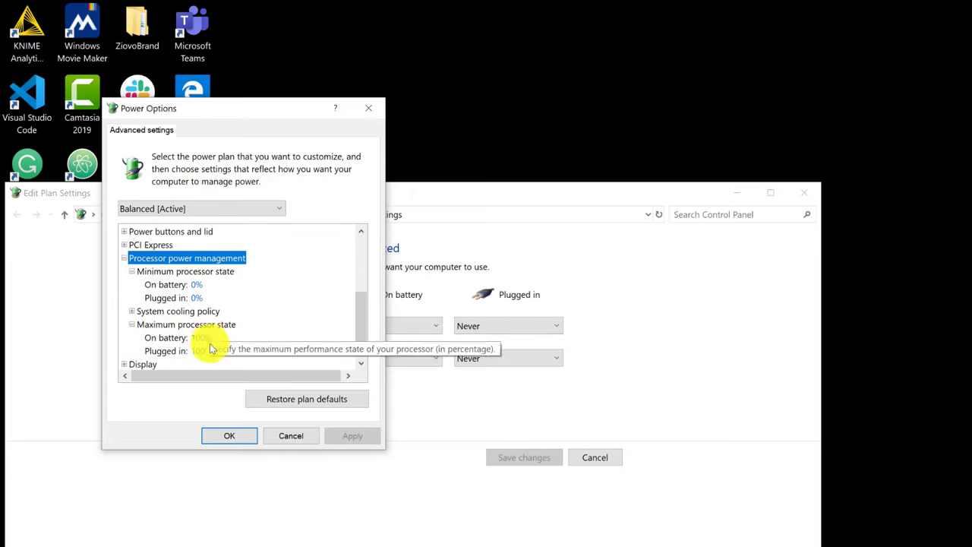
left_click(195, 337)
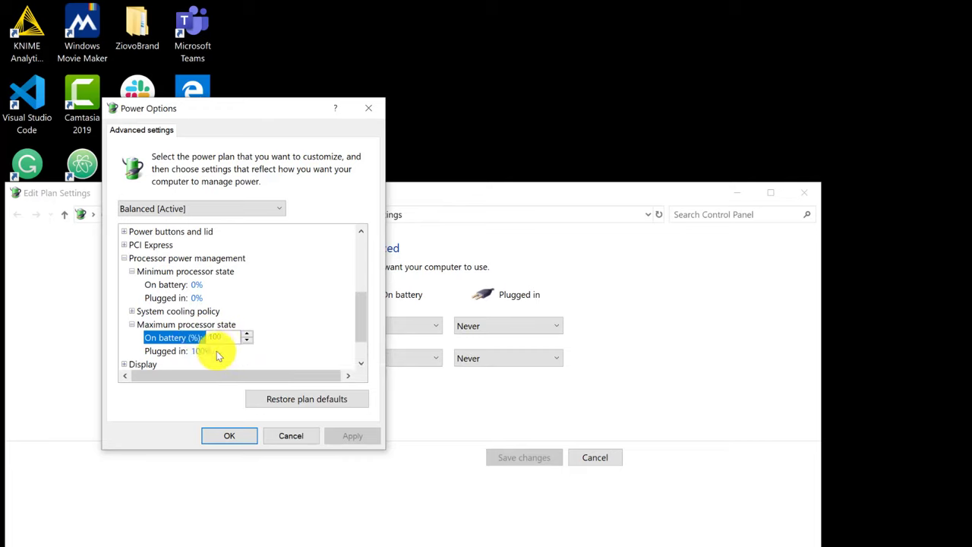
left_click(216, 352)
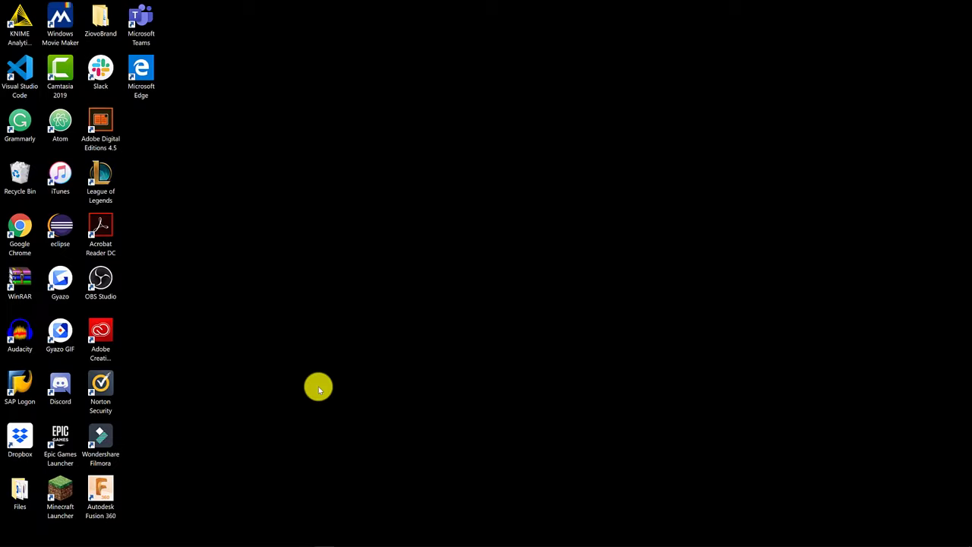
Configure Storage Sense to delete recycle-bin files after 14 days instead of 30
key("super")
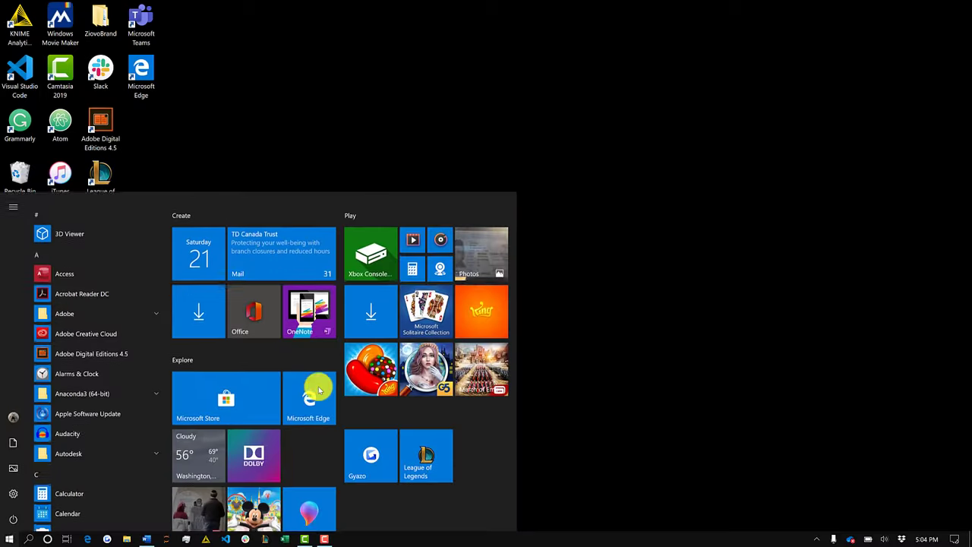
type("storage sense")
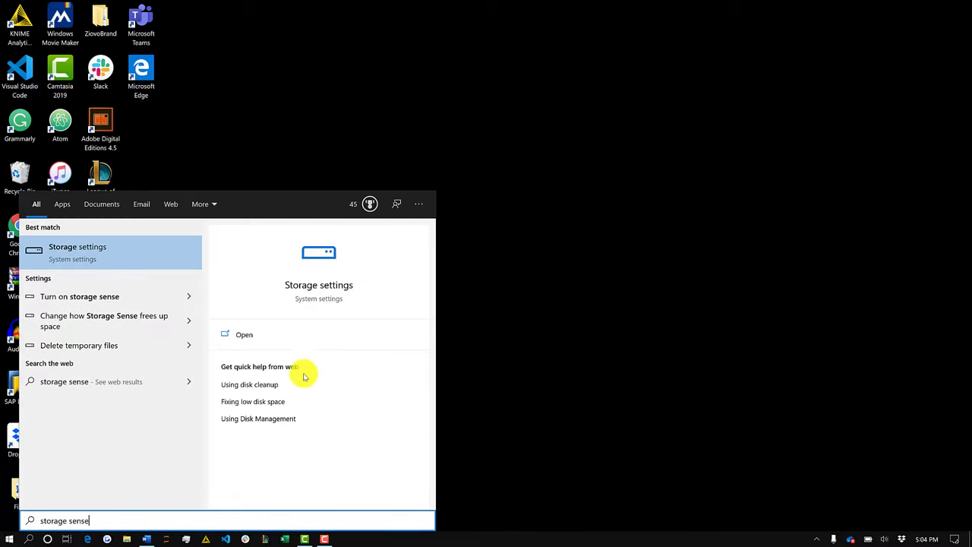
left_click(127, 302)
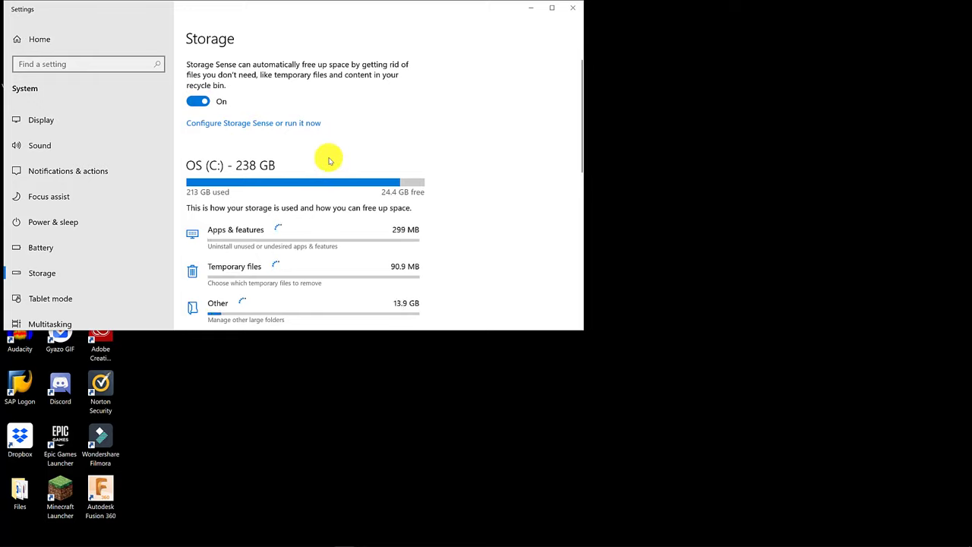
left_click(296, 128)
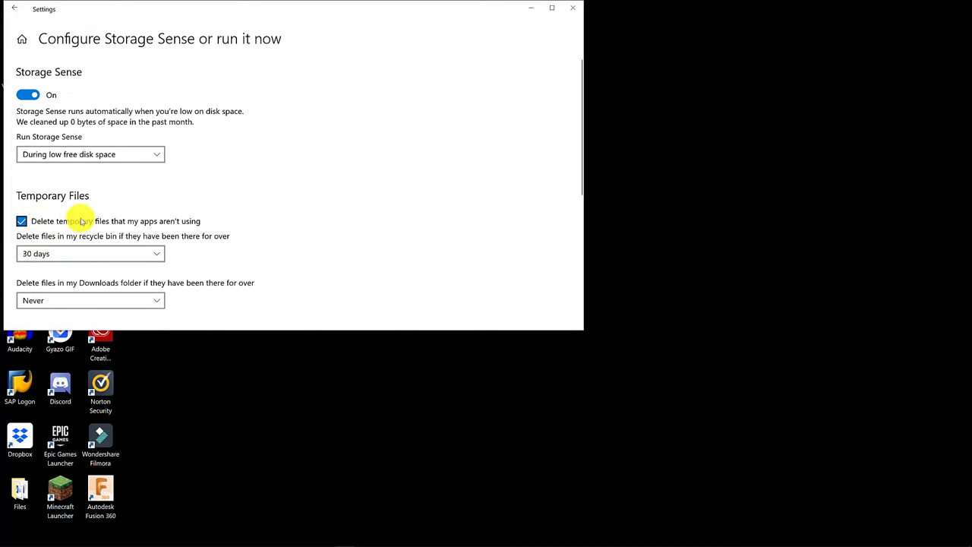
left_click(98, 254)
left_click(98, 234)
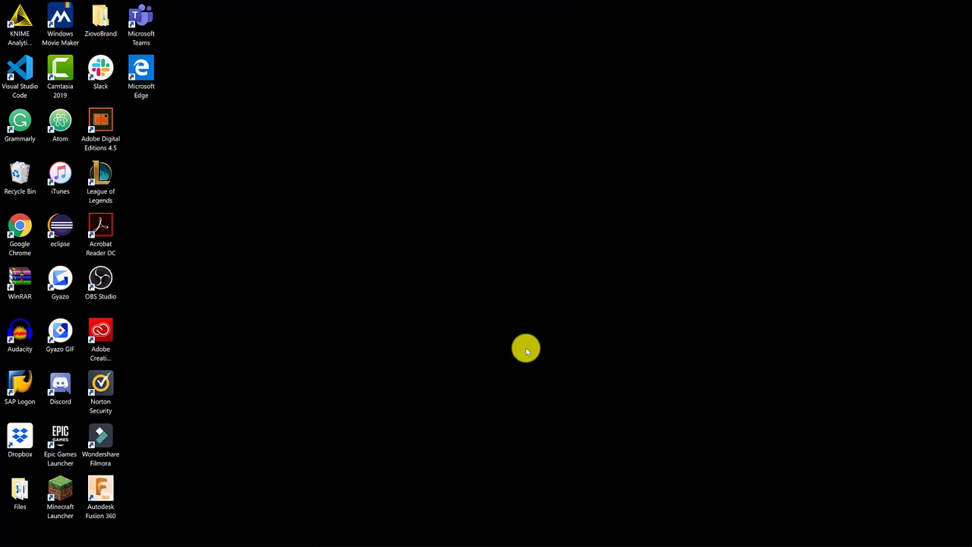
Run Disk Cleanup on OS (C:) with Temporary files ticked, permanently deleting about 70.8 MB
key("super")
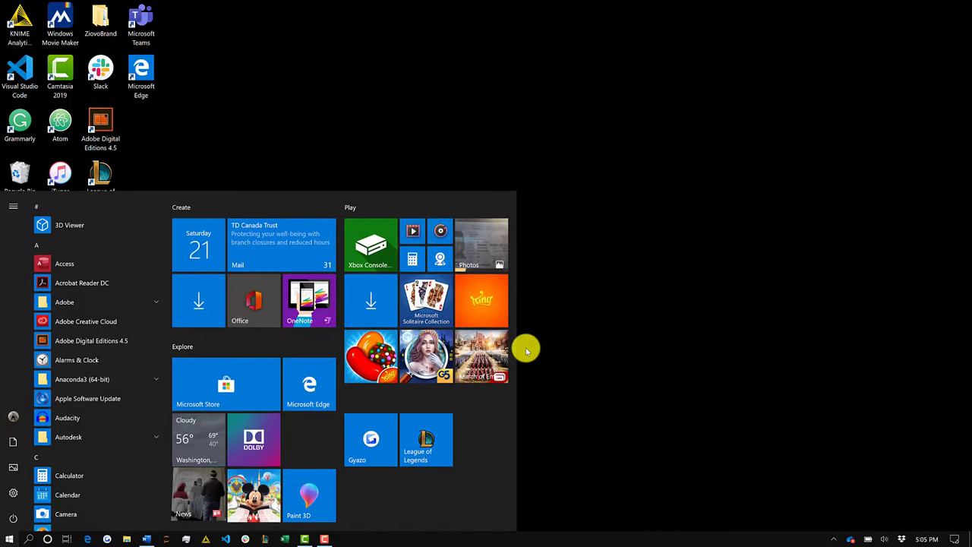
type("disk clean")
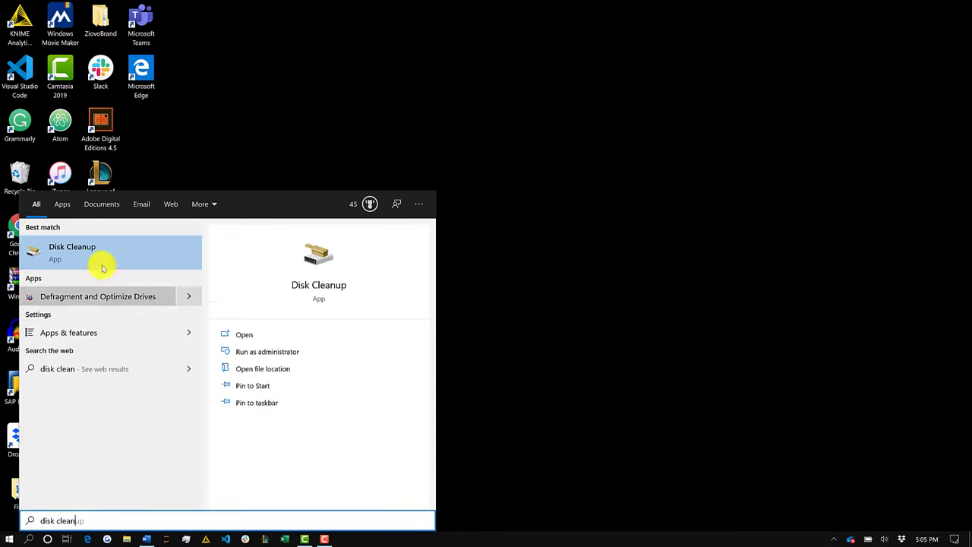
left_click(87, 248)
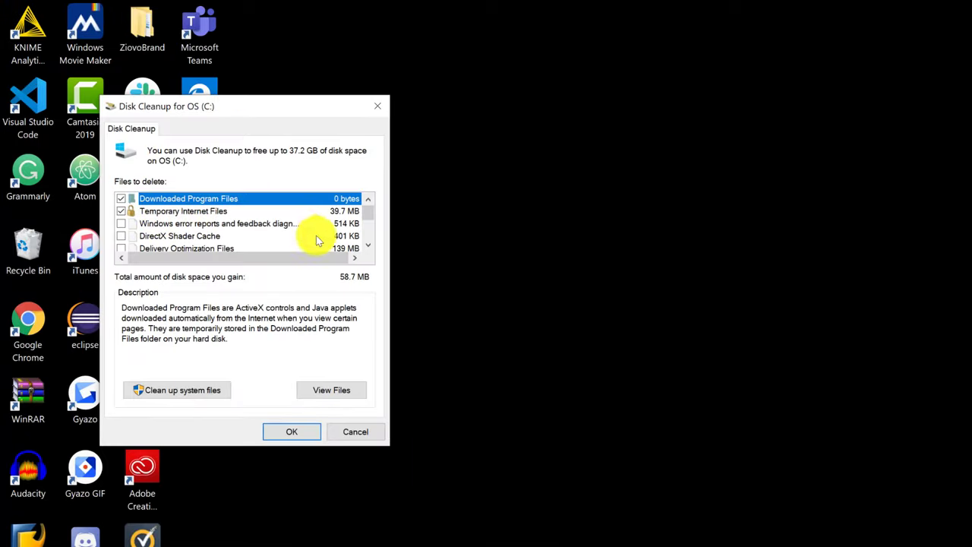
left_click(368, 244)
left_click(367, 244)
left_click(368, 245)
left_click(368, 244)
left_click(367, 244)
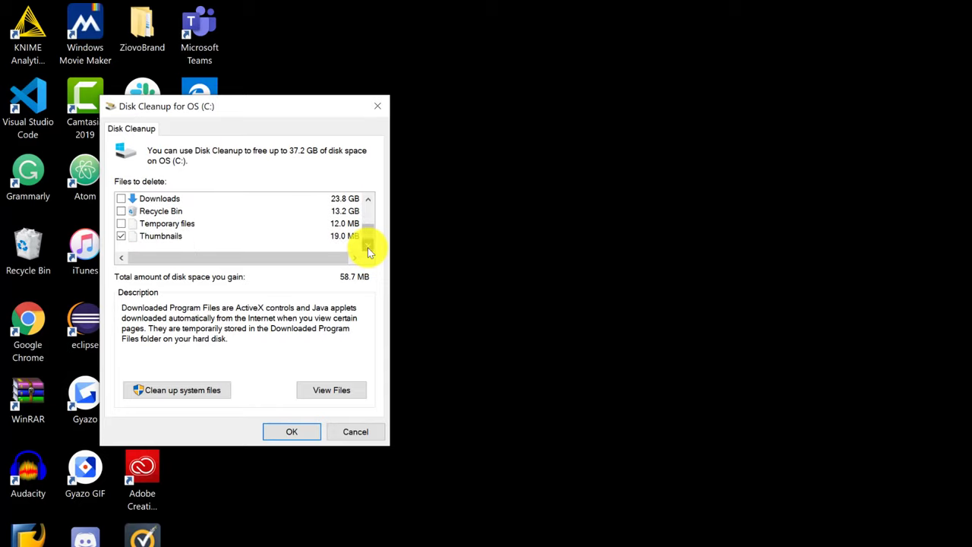
left_click(122, 224)
left_click(307, 433)
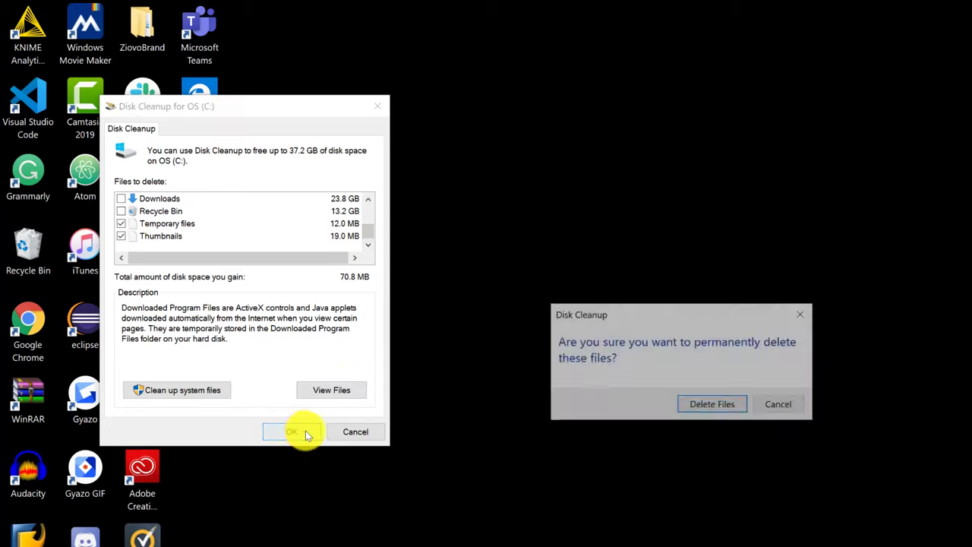
left_click(517, 290)
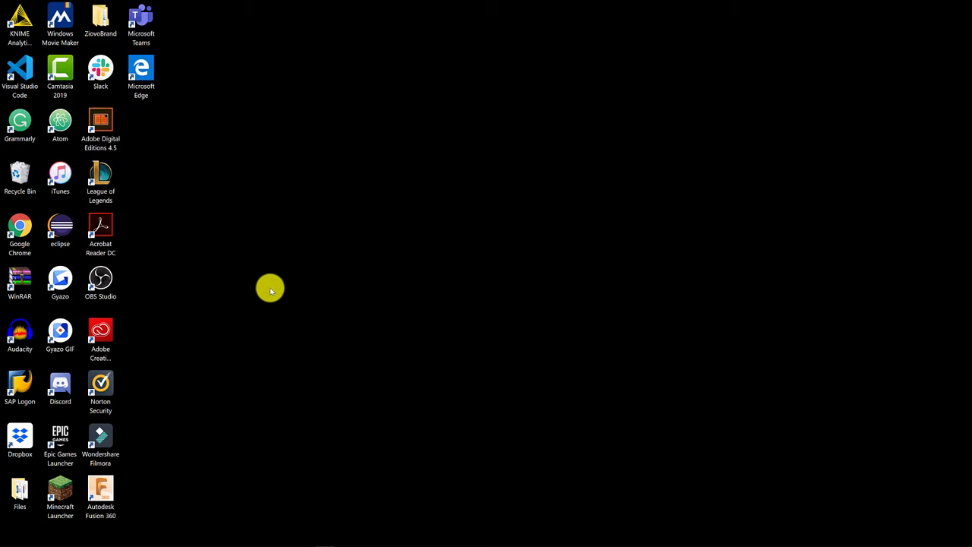
Open Privacy settings via a 'priv' search and turn off the advertising ID
key("super")
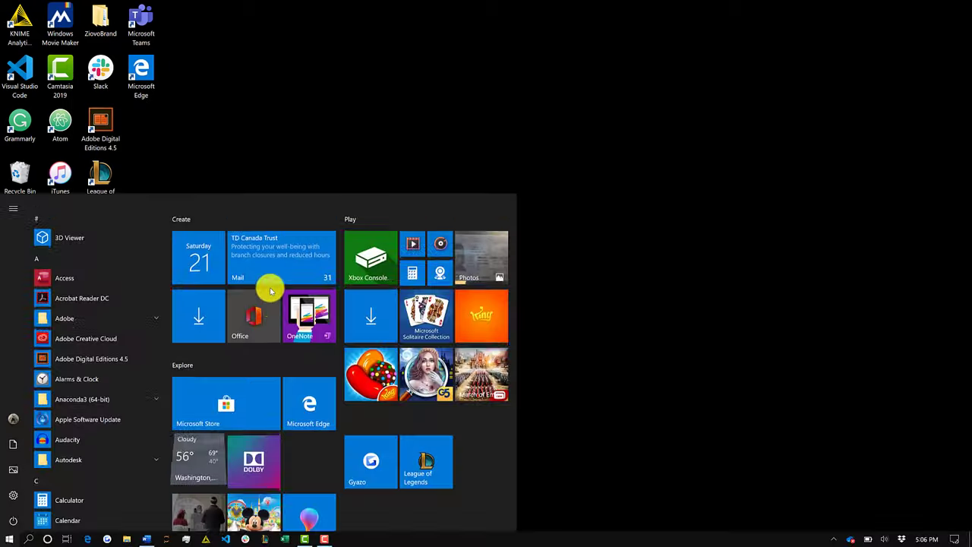
type("priv")
left_click(152, 256)
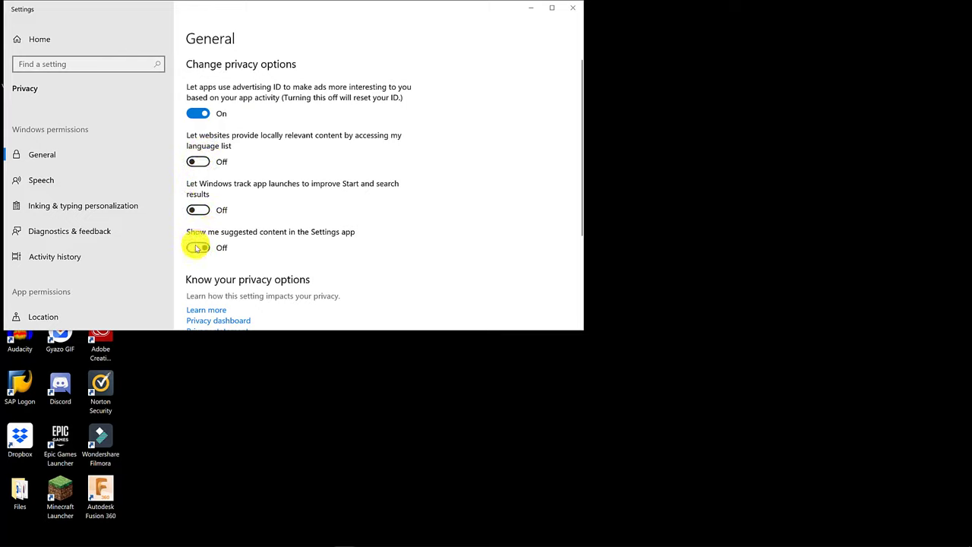
left_click(198, 114)
Block apps from accessing location on the Location privacy page
scroll(228, 161, "down", 3)
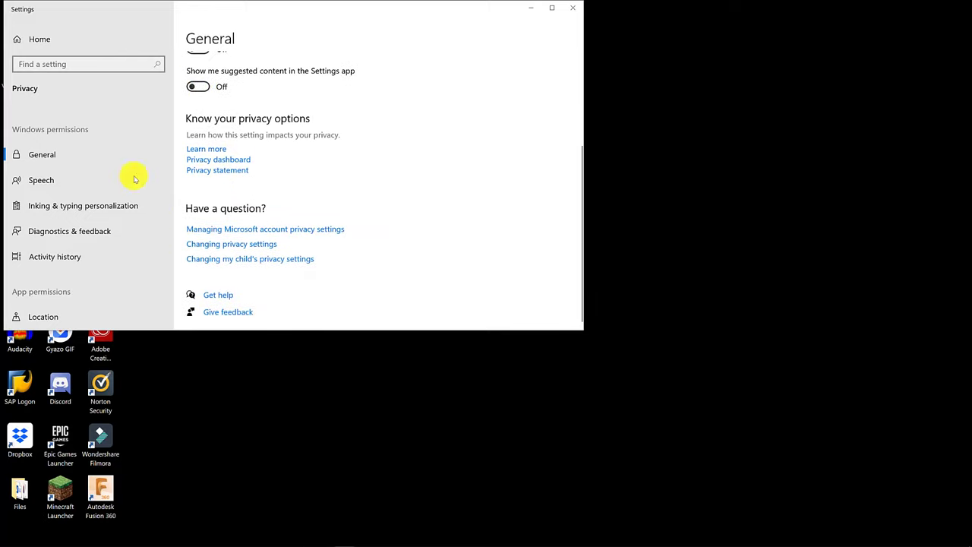
scroll(106, 182, "down", 3)
left_click(59, 216)
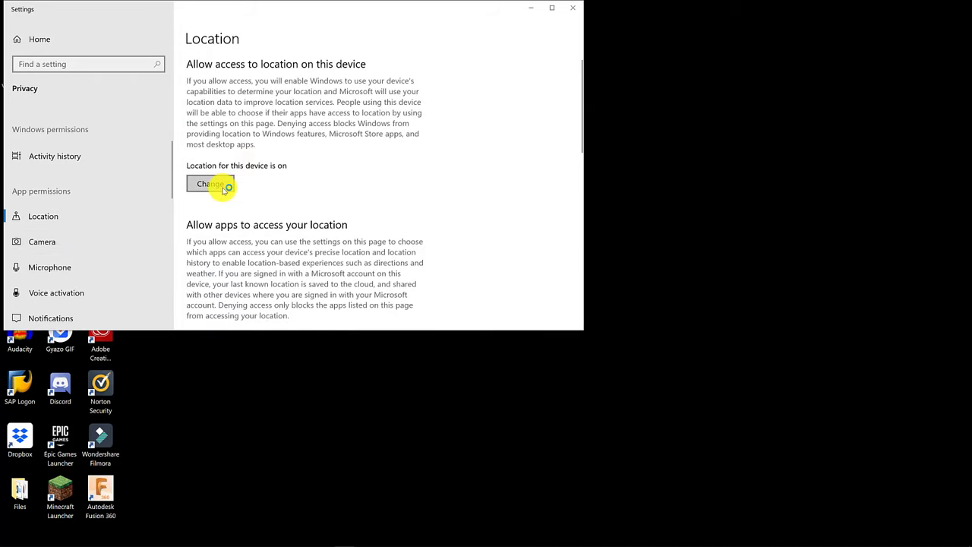
scroll(222, 189, "down", 3)
left_click(200, 190)
scroll(235, 203, "down", 3)
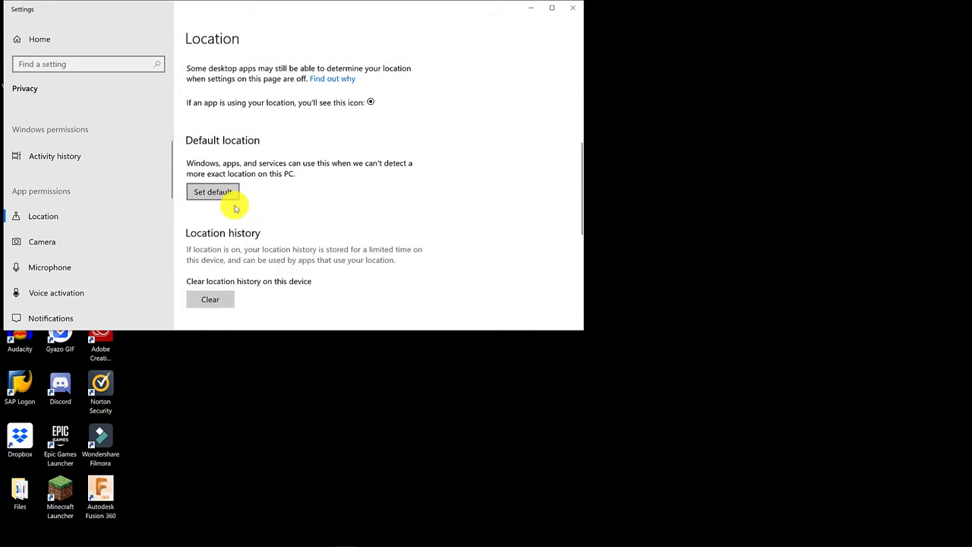
scroll(228, 205, "down", 3)
Turn off camera access for Cortana on the Camera privacy page
left_click(134, 243)
scroll(250, 202, "down", 2)
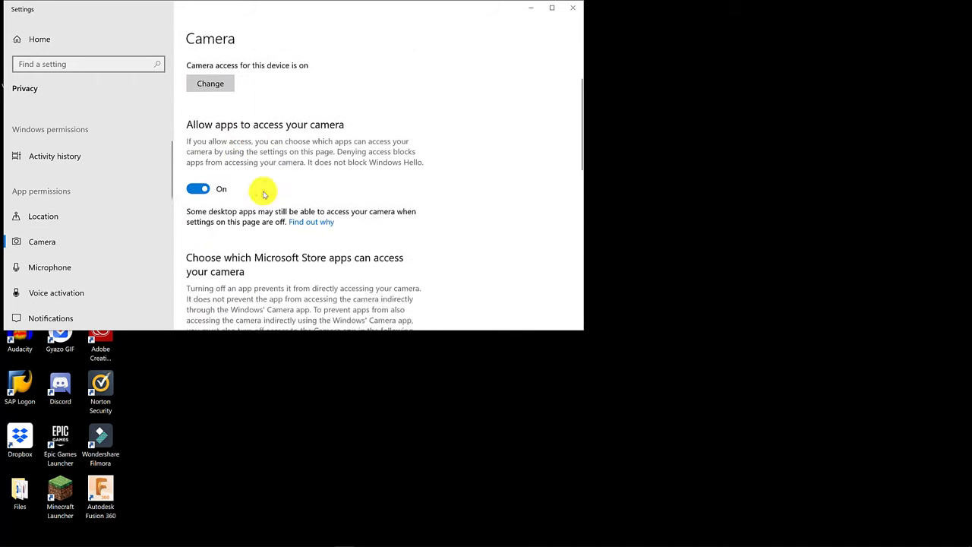
scroll(264, 194, "down", 5)
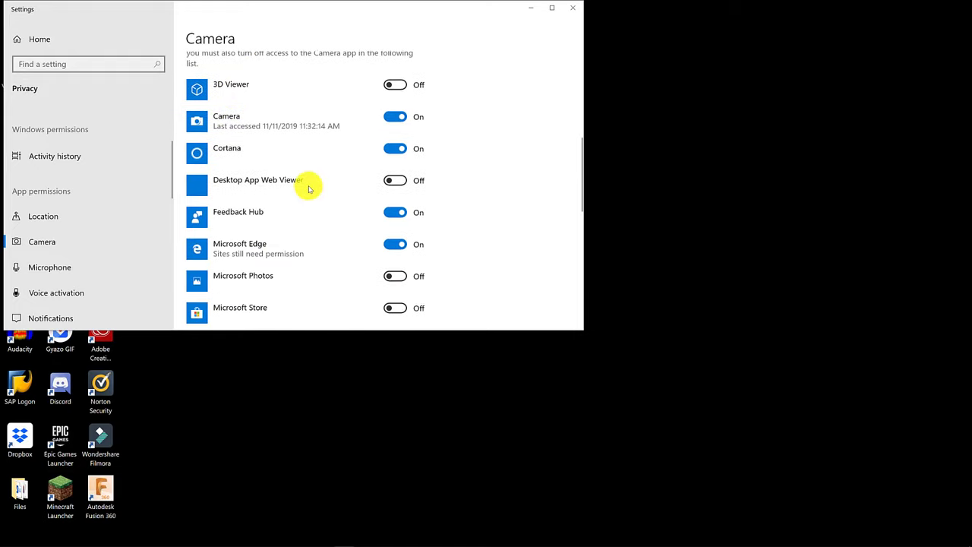
left_click(394, 148)
scroll(379, 243, "down", 3)
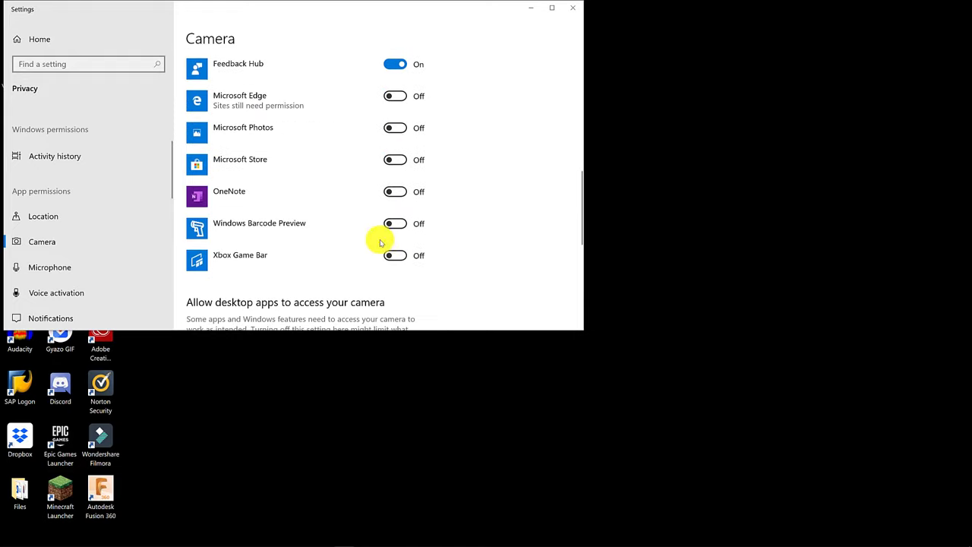
scroll(98, 256, "down", 2)
scroll(103, 261, "down", 5)
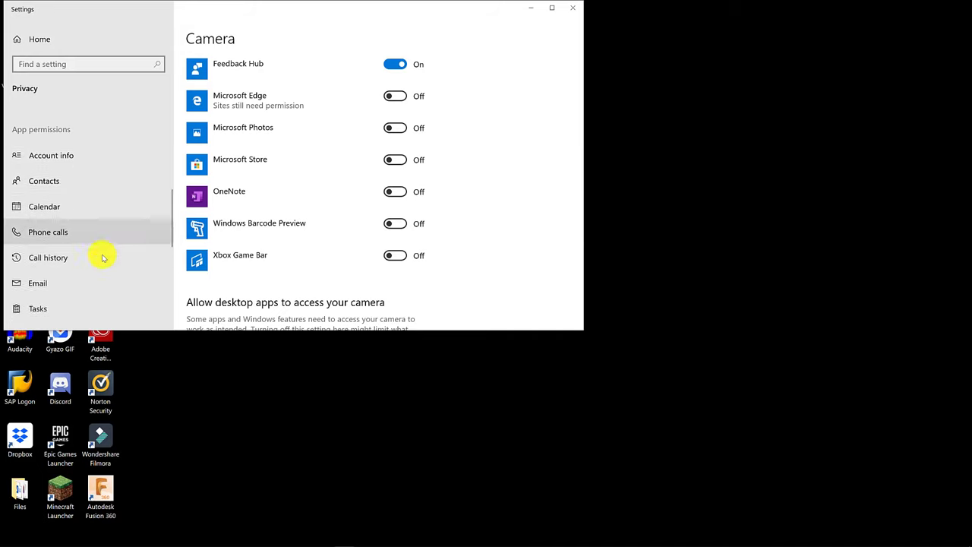
Review the Background apps privacy page, then search settings for 'gam' to find the gaming options
left_click(94, 209)
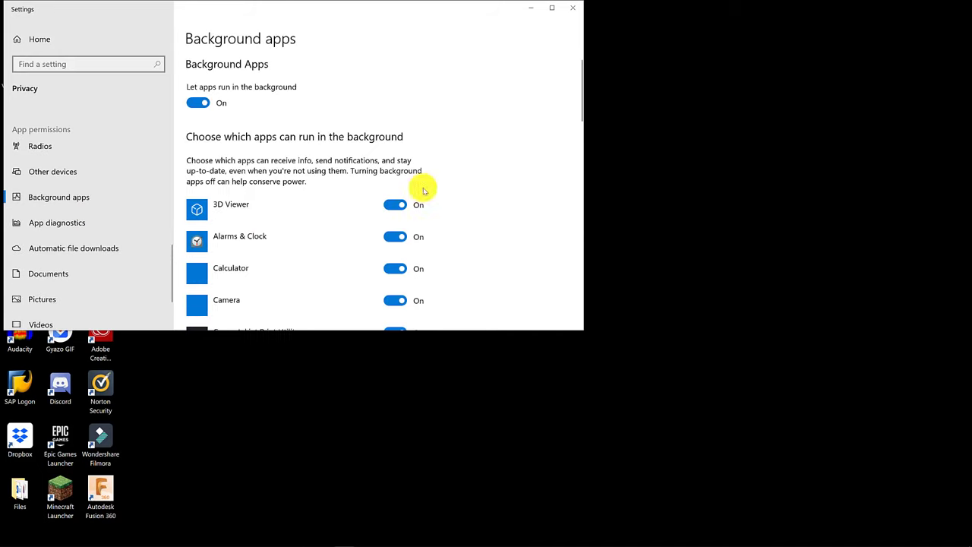
scroll(414, 194, "down", 3)
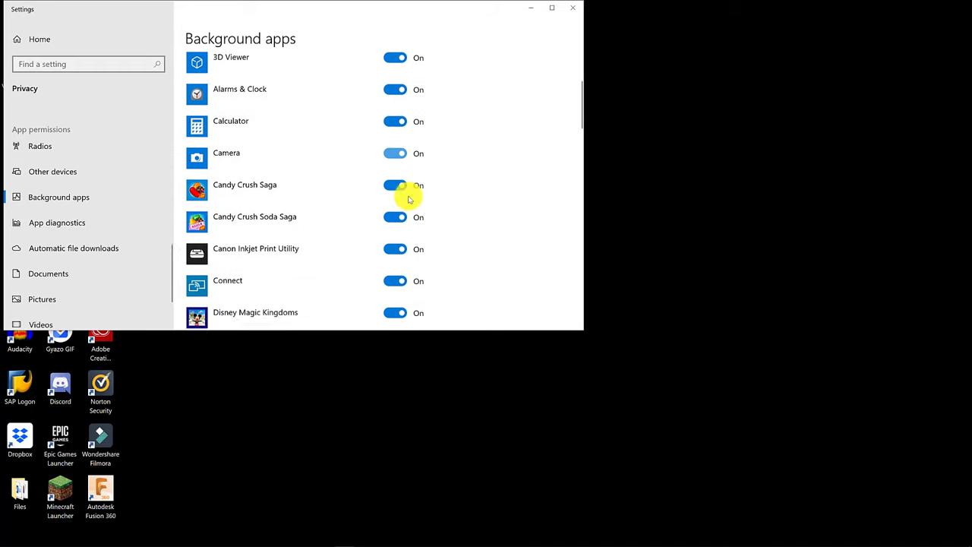
left_click(88, 65)
type("gam")
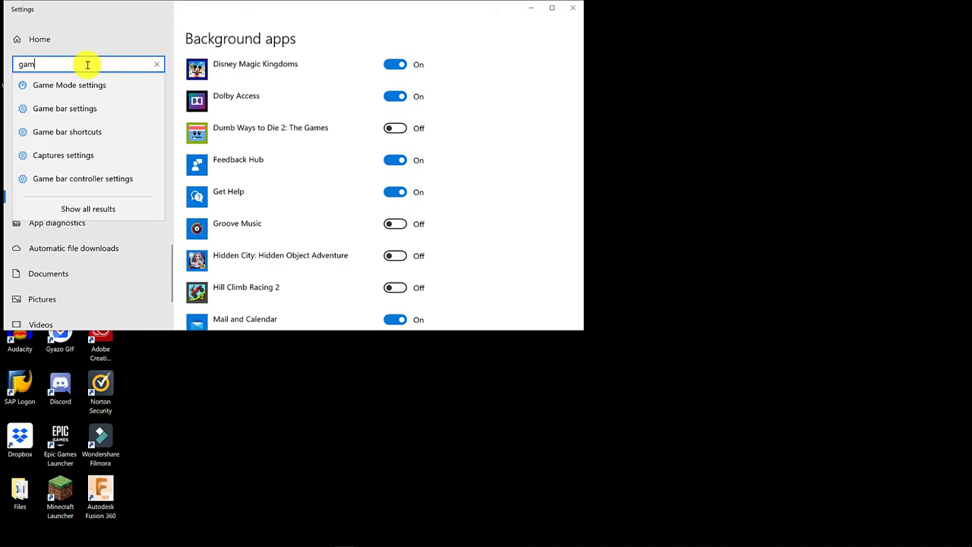
In Game bar settings, stop a controller button from opening Game bar
left_click(90, 84)
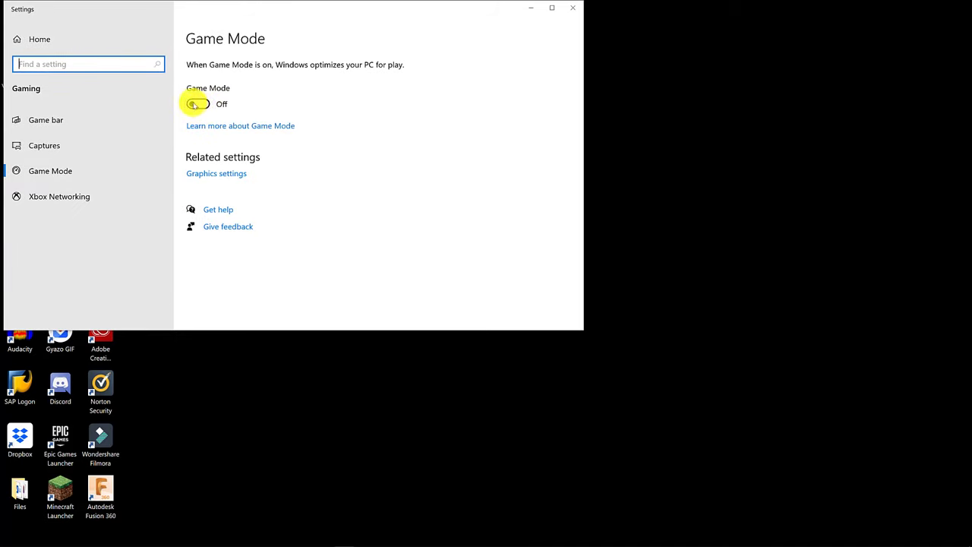
left_click(76, 123)
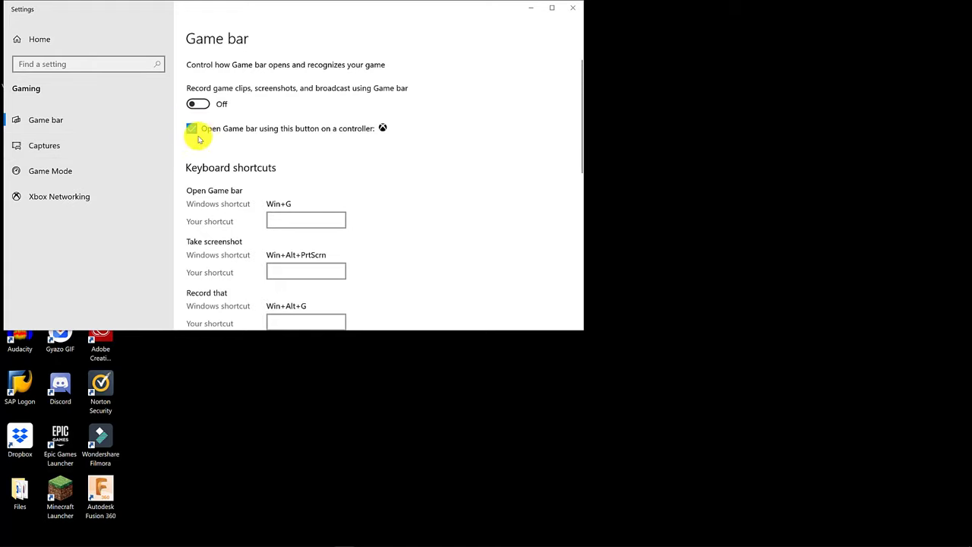
left_click(192, 129)
scroll(256, 174, "down", 10)
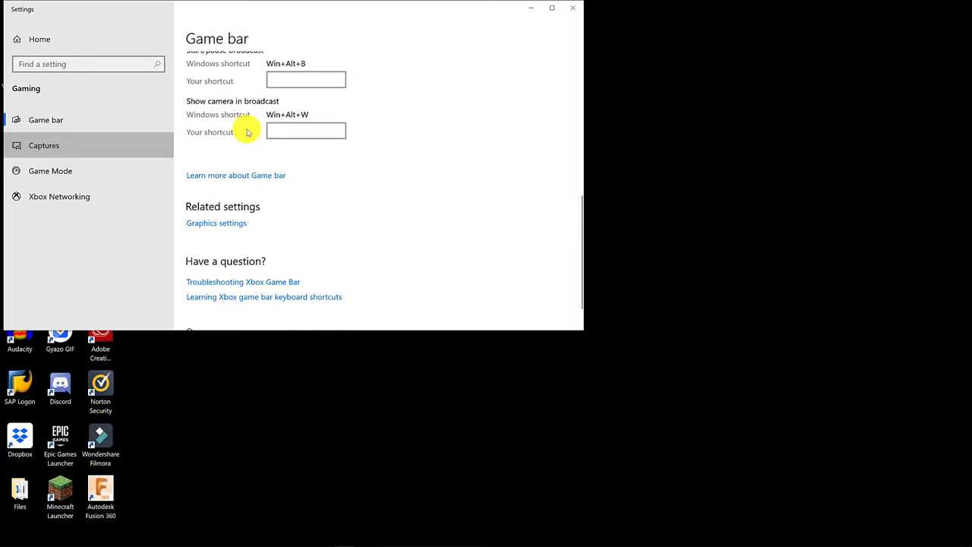
Check the Captures and Xbox Networking pages, then close Settings
left_click(128, 150)
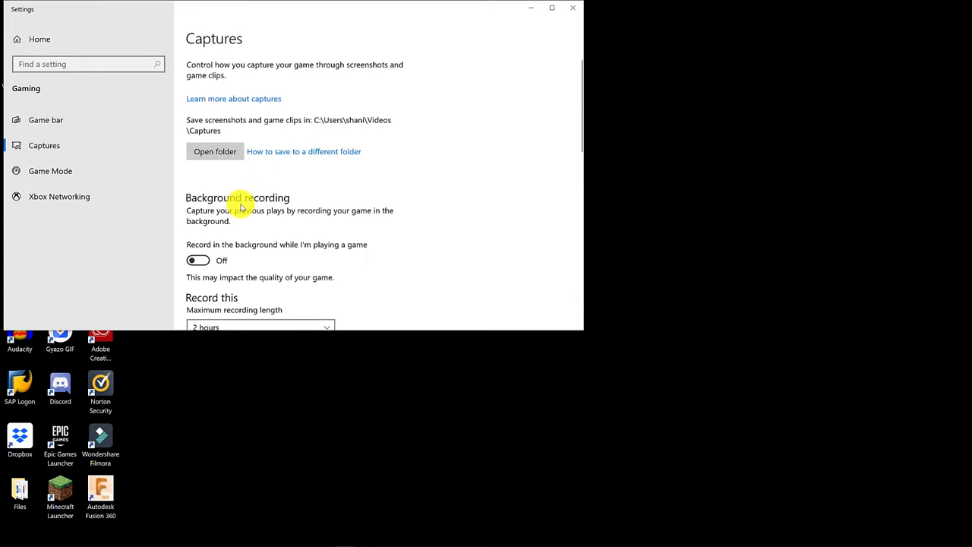
scroll(243, 202, "down", 3)
scroll(231, 209, "down", 3)
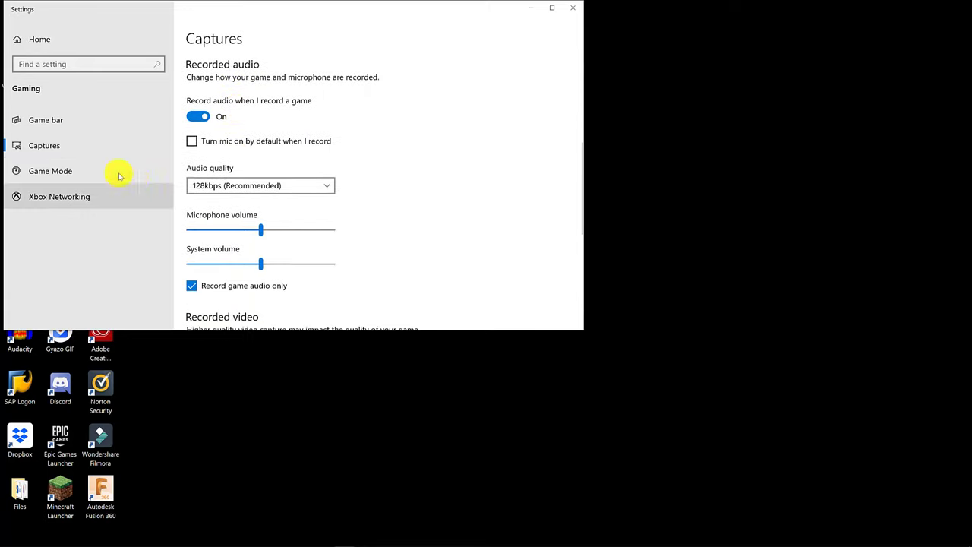
left_click(88, 192)
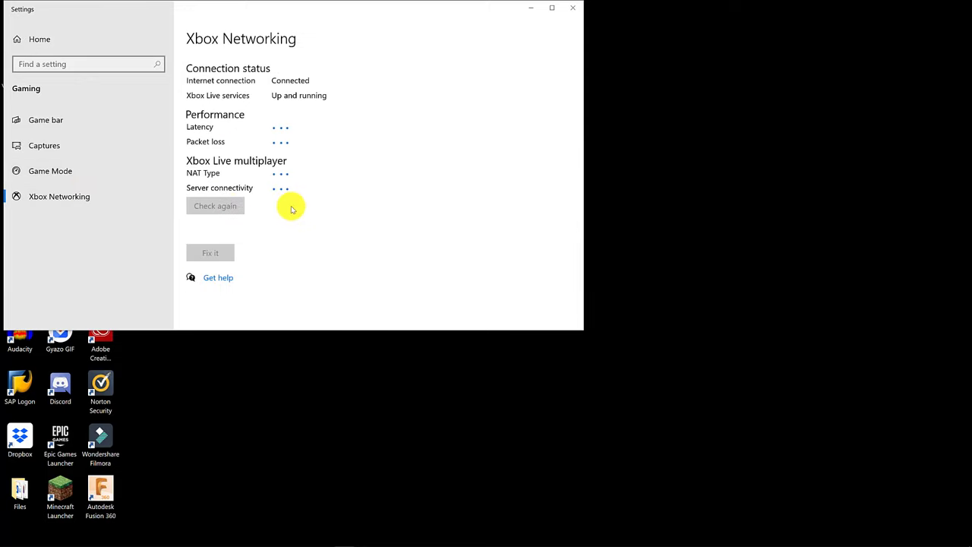
left_click(572, 9)
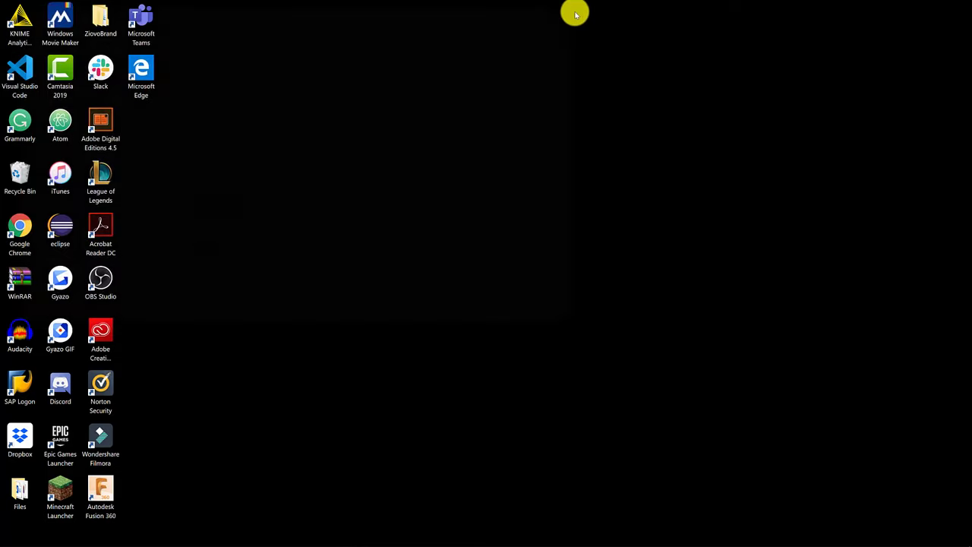